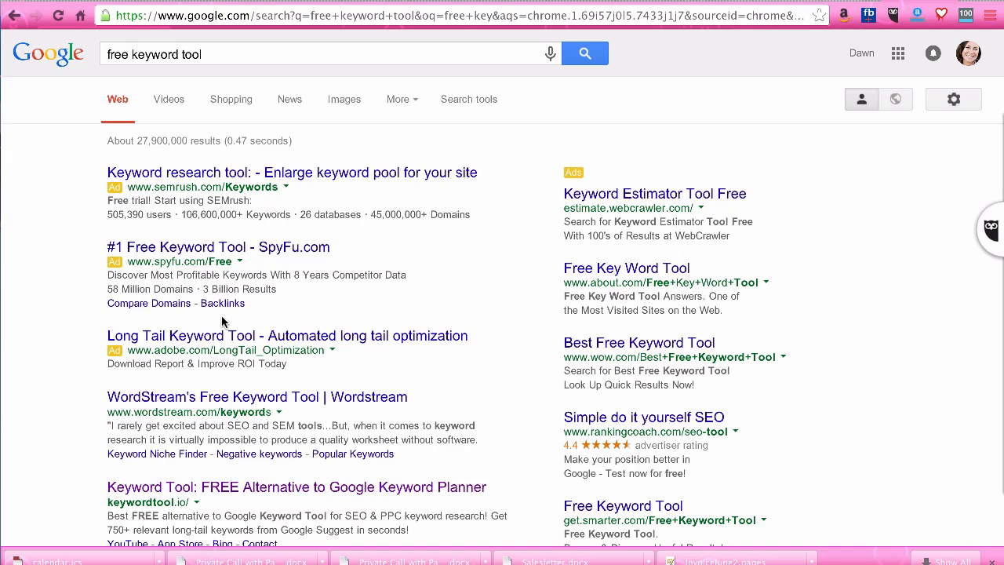
Step: Open the Google AdWords Keyword Planner from the search results for a free keyword tool
scroll(229, 430, down, 3)
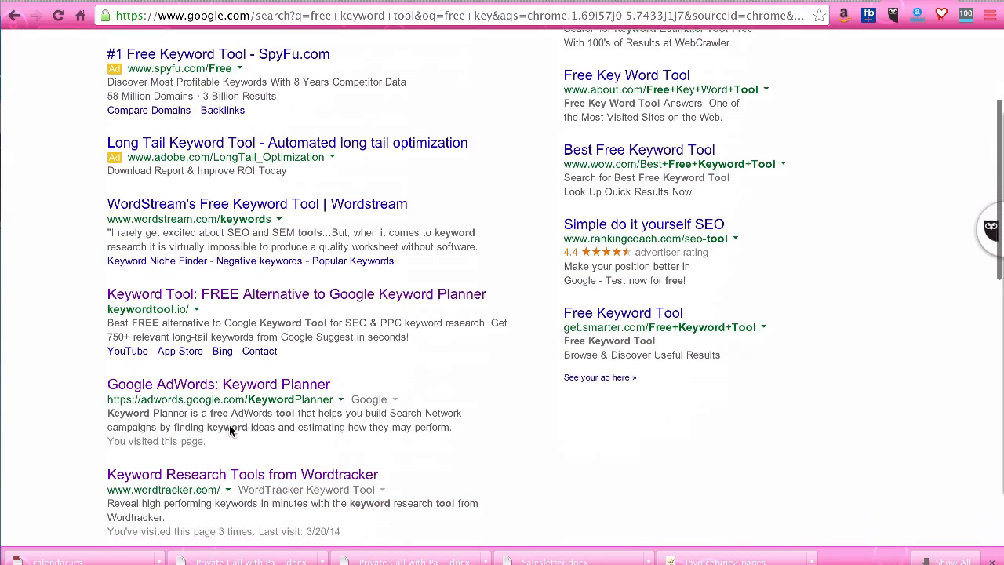
scroll(230, 430, down, 2)
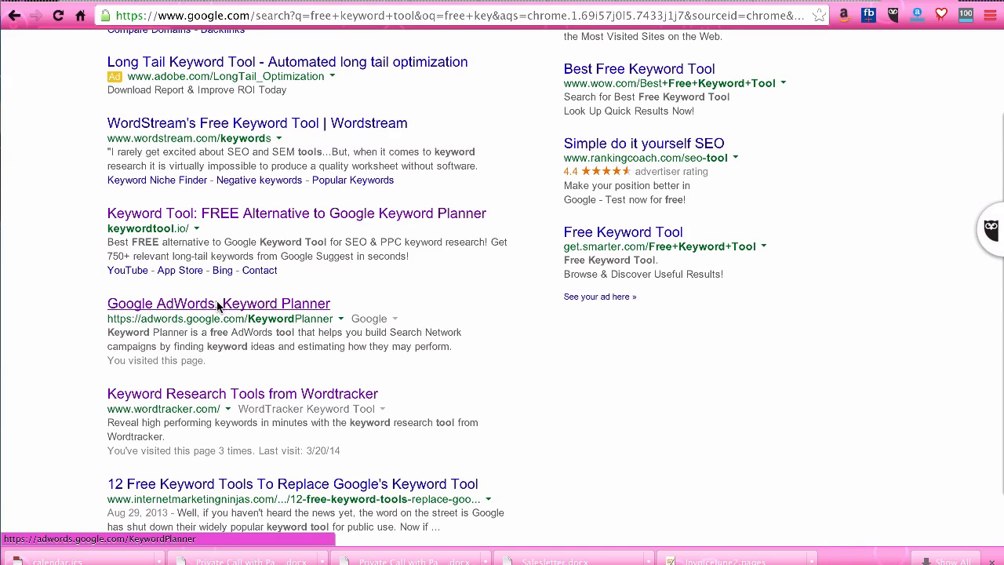
click(218, 305)
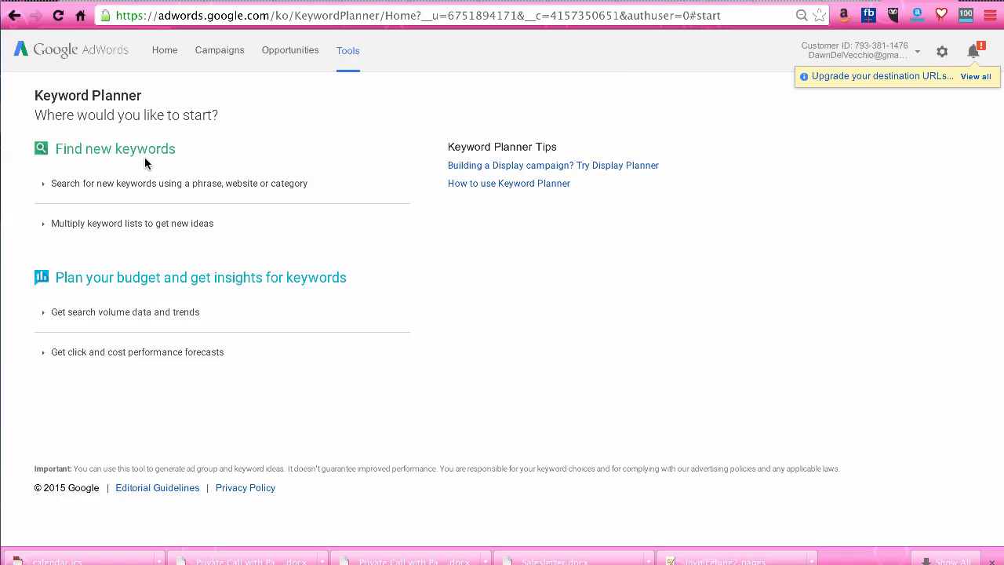
Step: Search for new keyword ideas using a phrase, with "copywriting" as the product or service
click(145, 182)
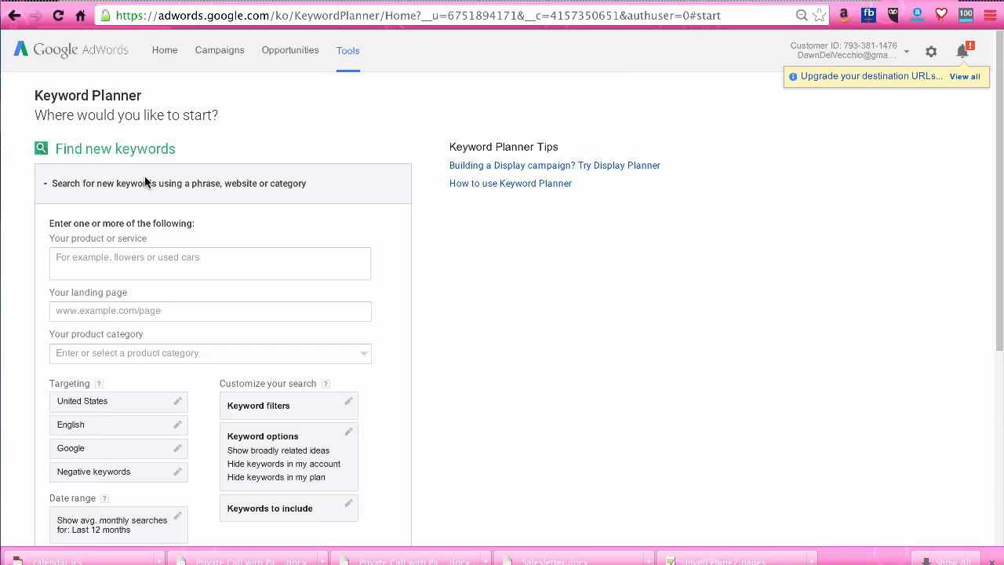
scroll(337, 286, down, 3)
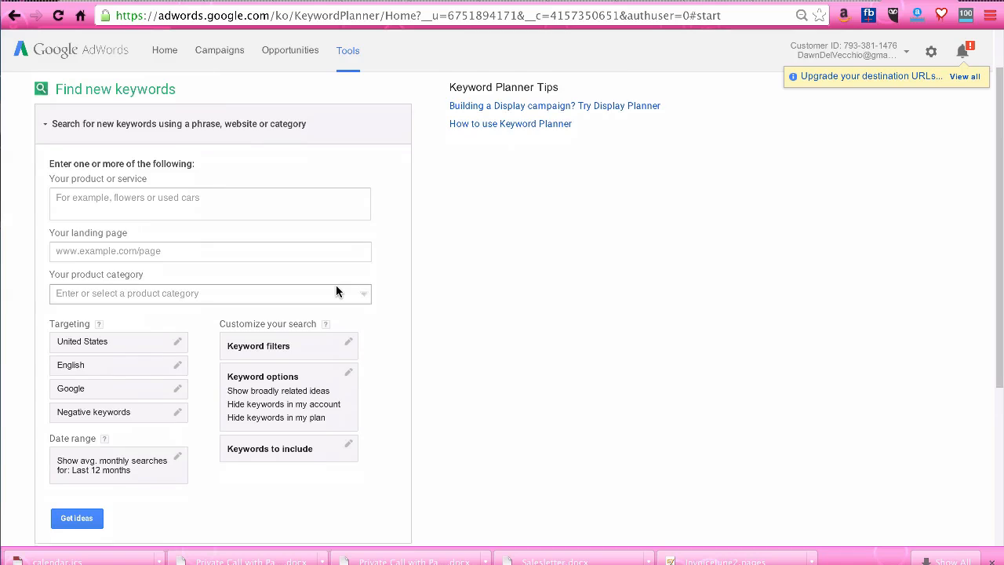
scroll(337, 285, up, 1)
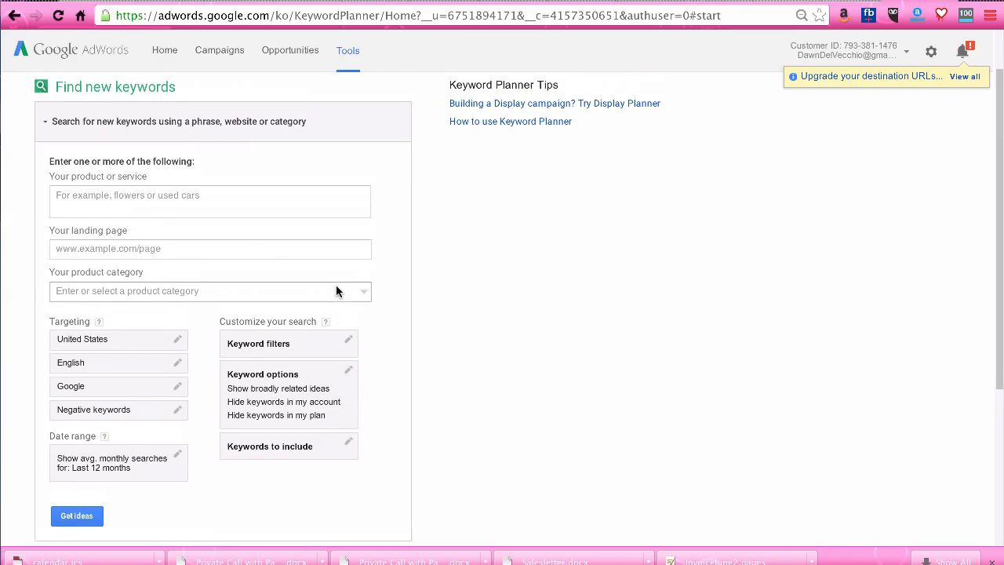
click(120, 202)
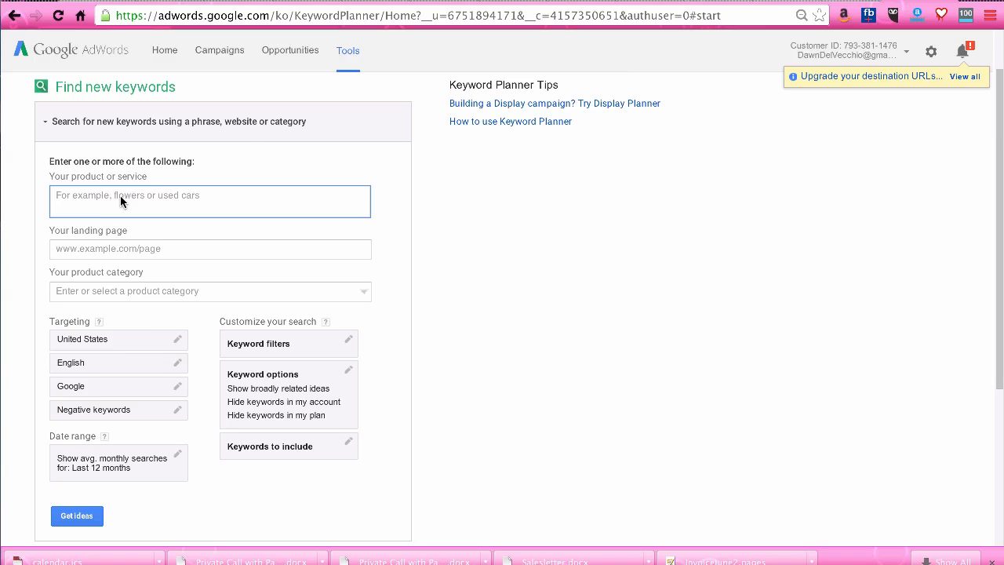
text(copywriting)
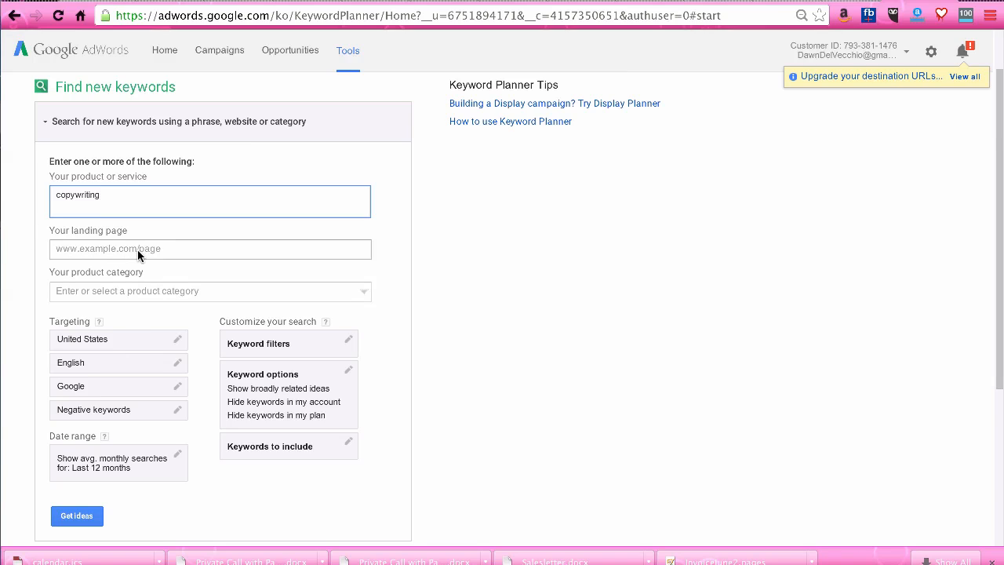
click(77, 515)
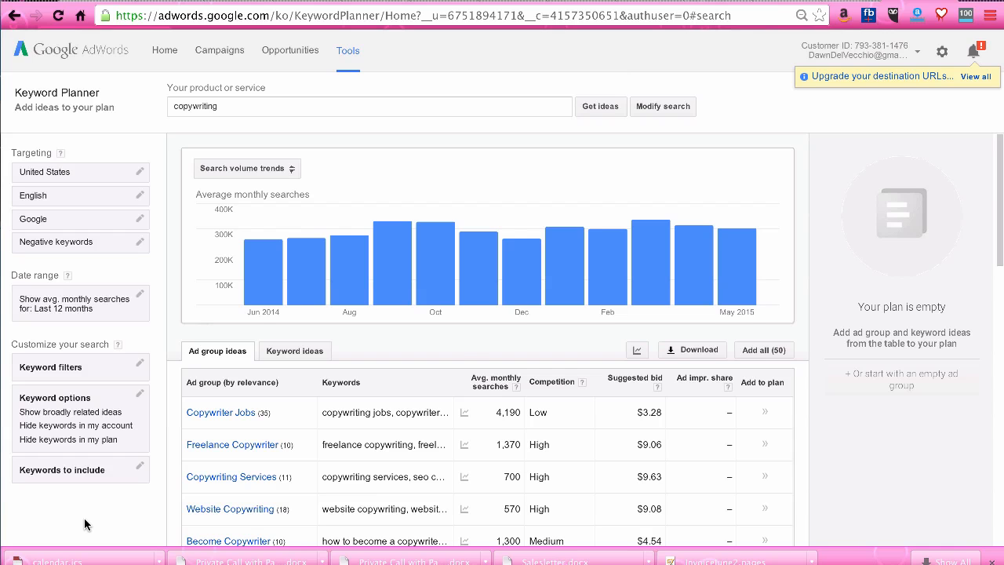
Step: Look over the ad group ideas for copywriting and view the individual keyword ideas
scroll(154, 527, down, 1)
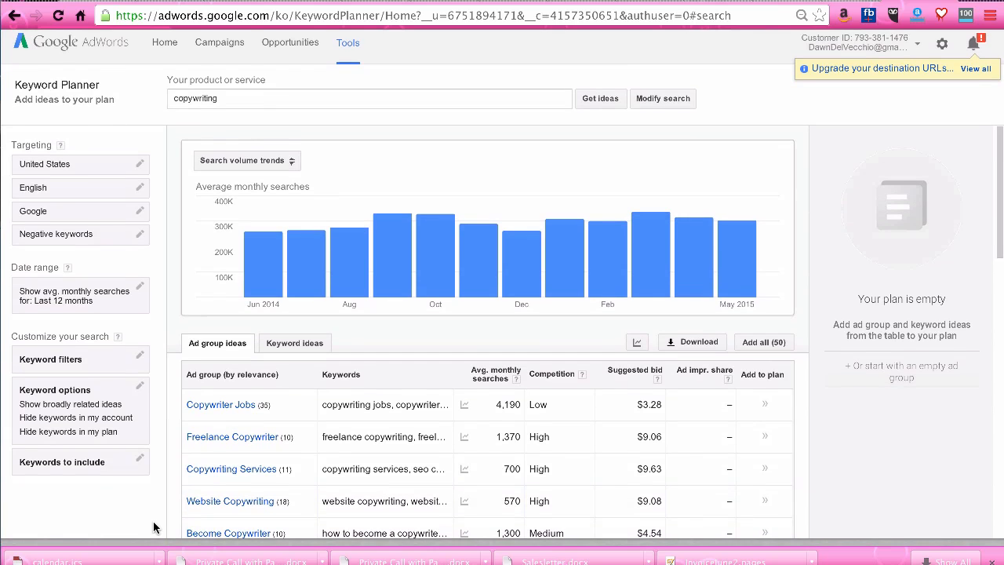
scroll(439, 413, down, 3)
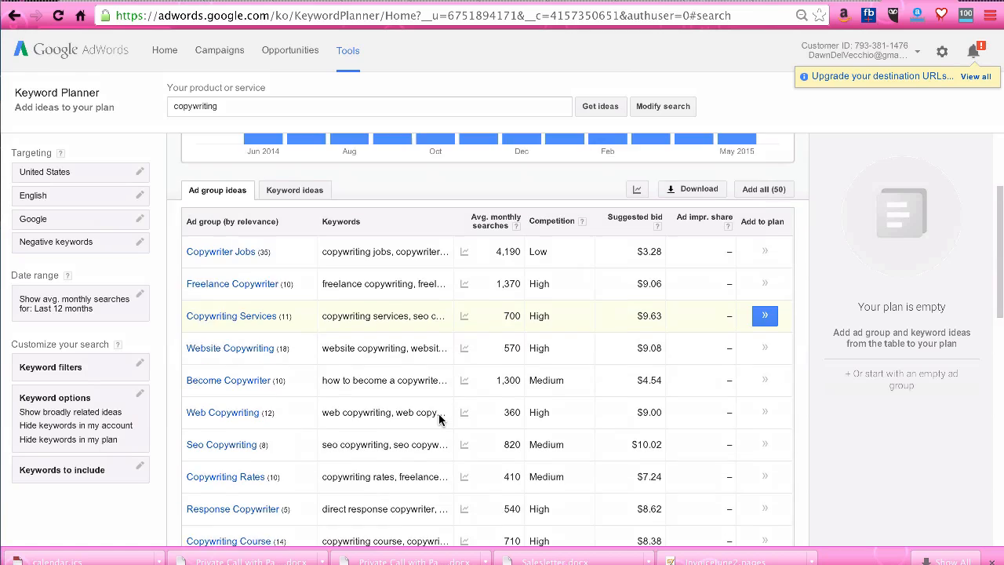
scroll(438, 413, down, 1)
scroll(438, 414, up, 1)
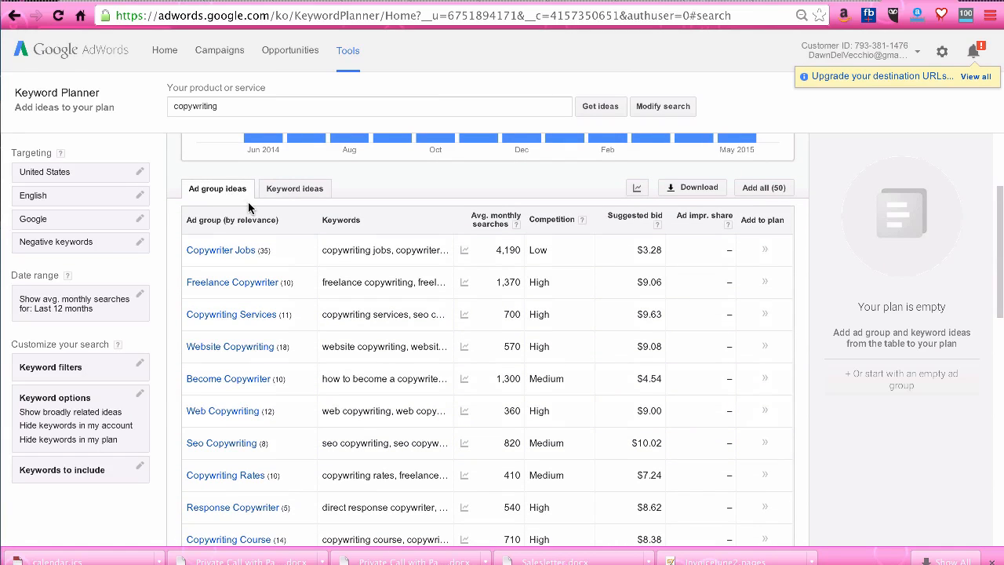
click(297, 189)
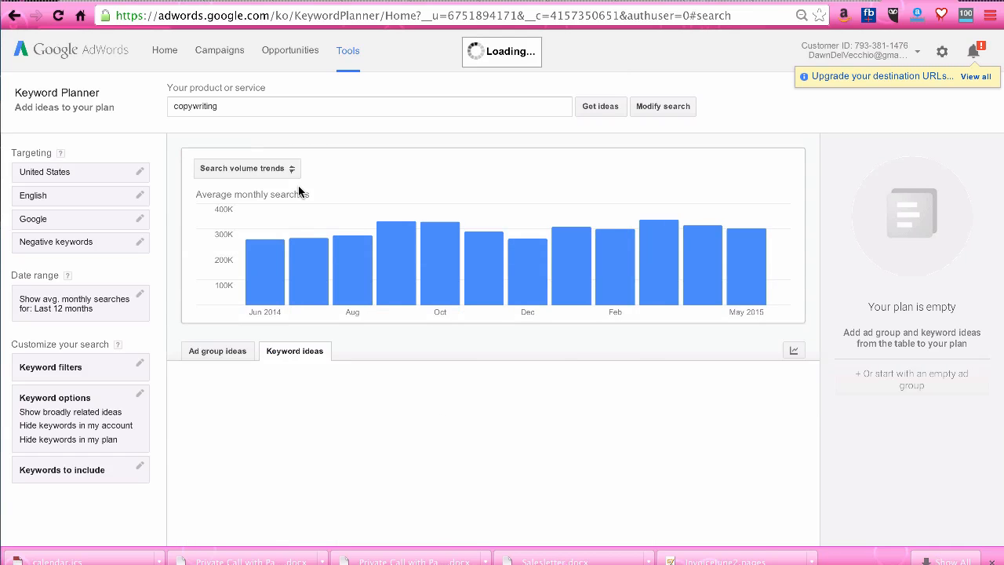
scroll(375, 383, down, 2)
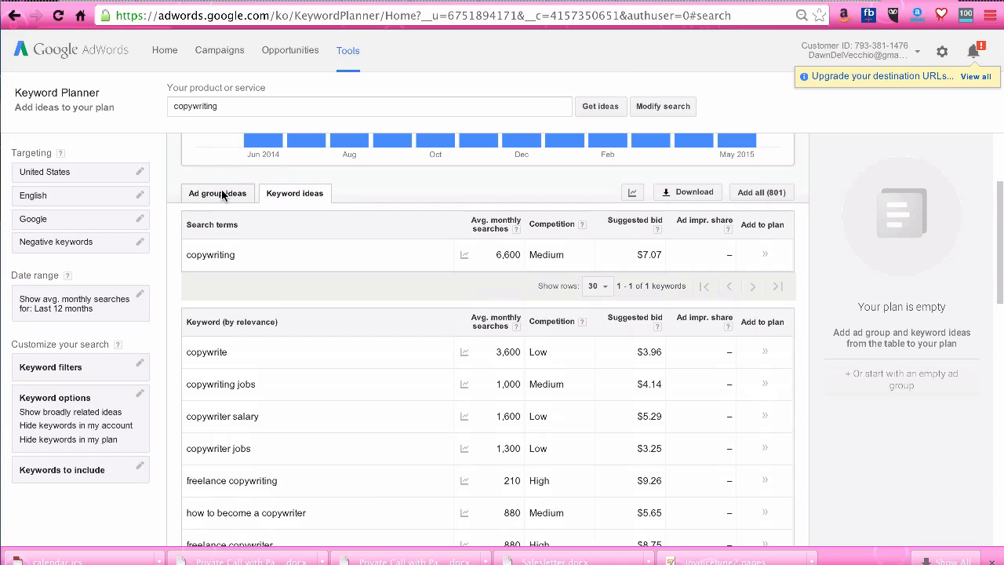
Step: Return to the ad group ideas and compare their average monthly searches and competition levels
click(222, 195)
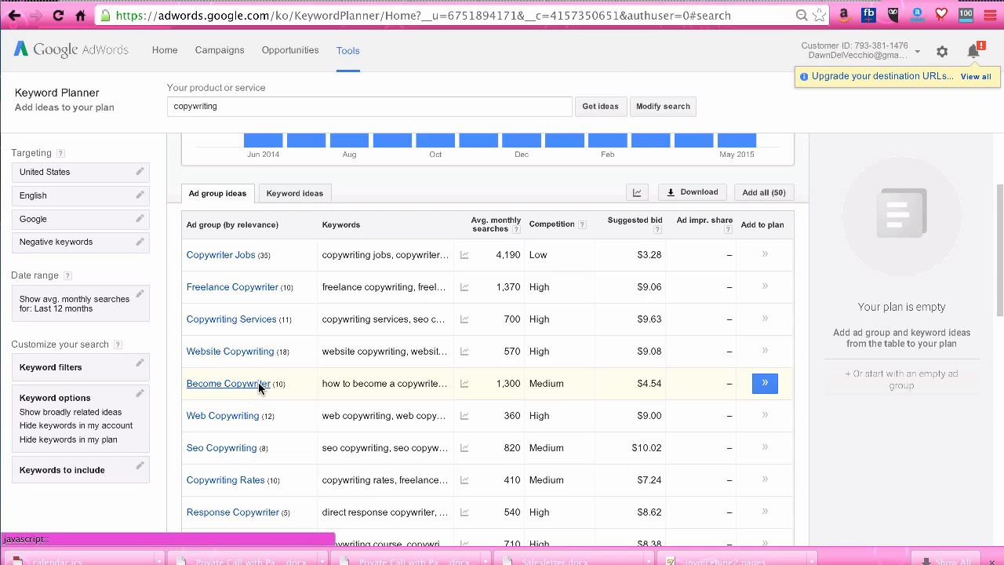
scroll(258, 382, down, 2)
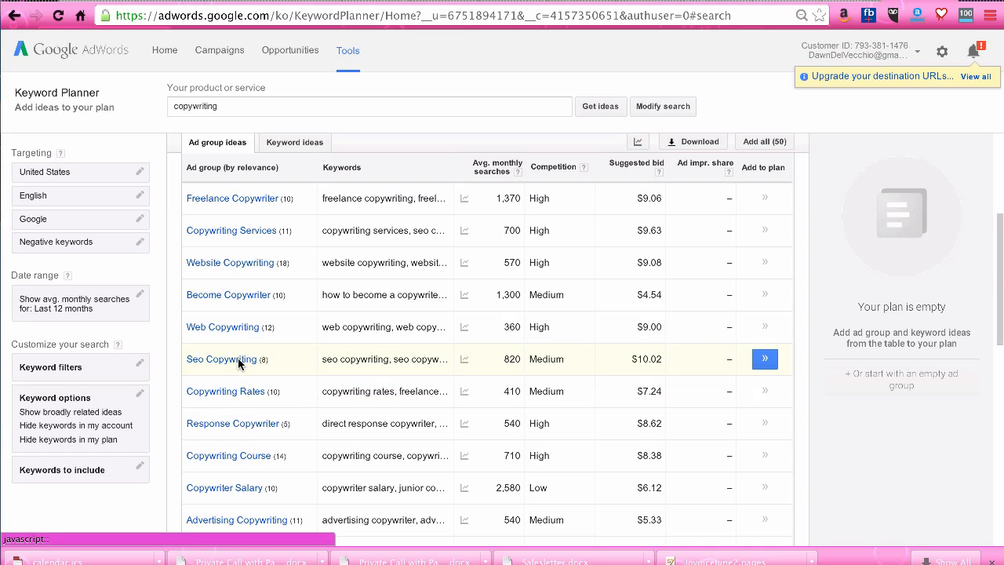
scroll(233, 356, up, 3)
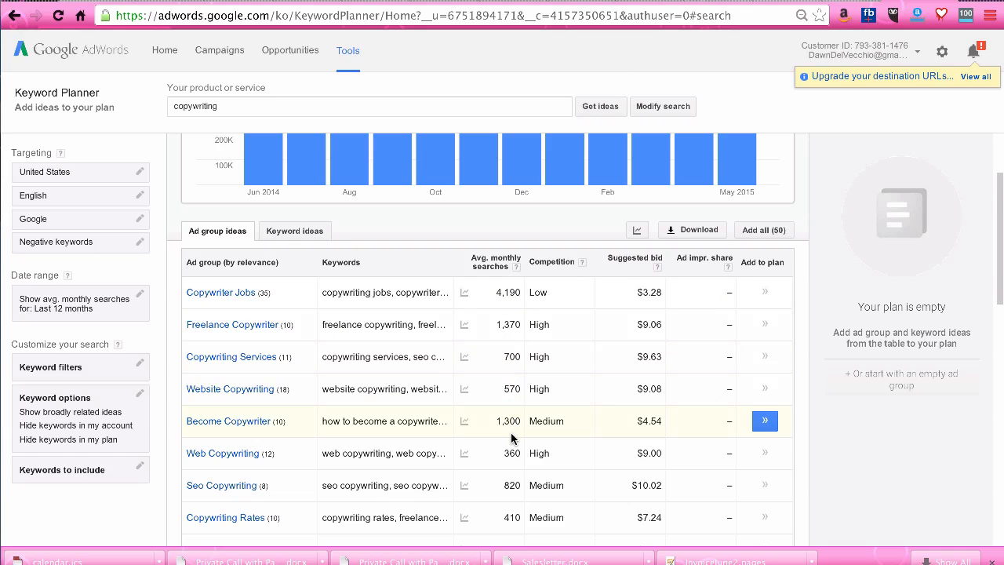
scroll(513, 451, down, 1)
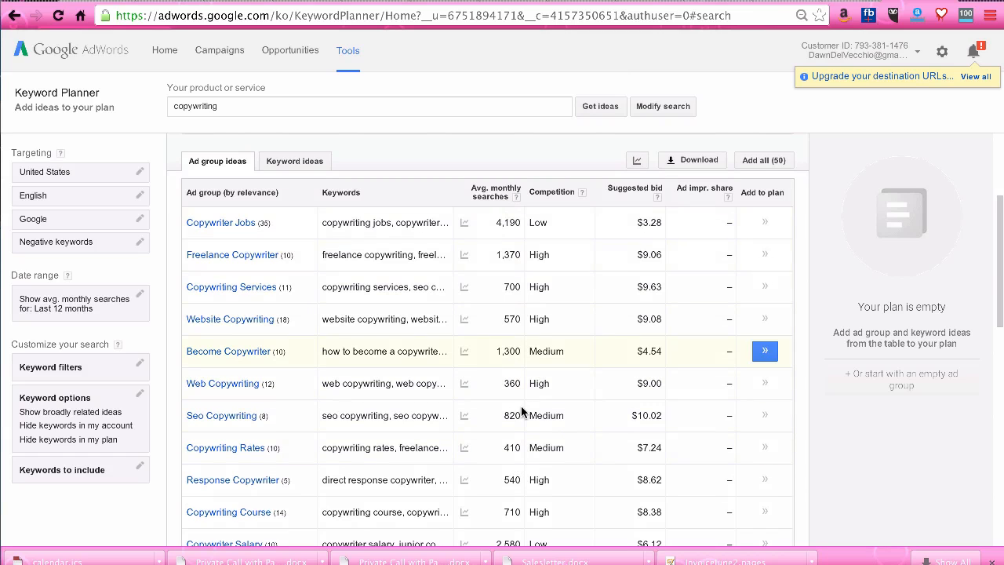
scroll(516, 484, down, 2)
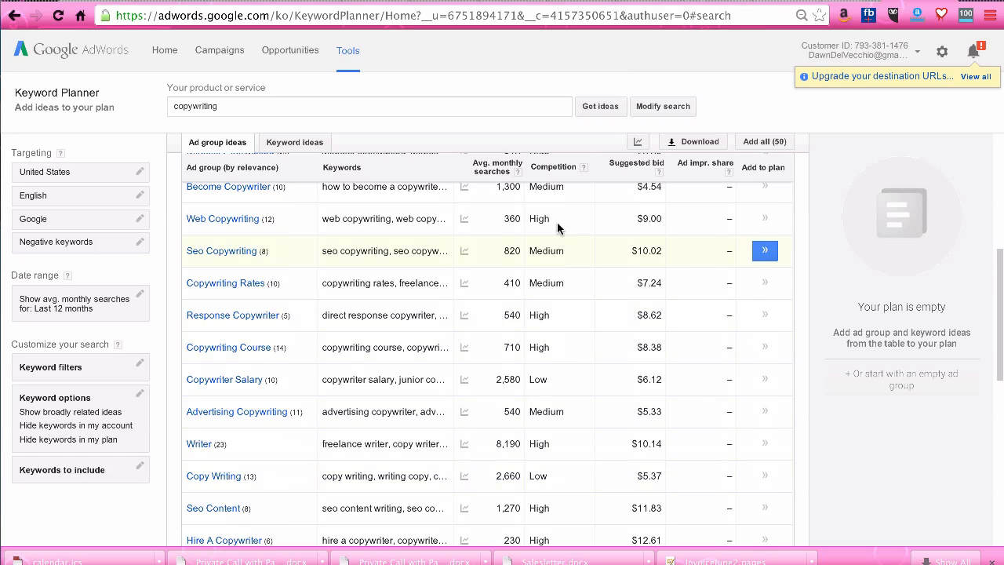
scroll(549, 192, up, 1)
scroll(549, 192, up, 4)
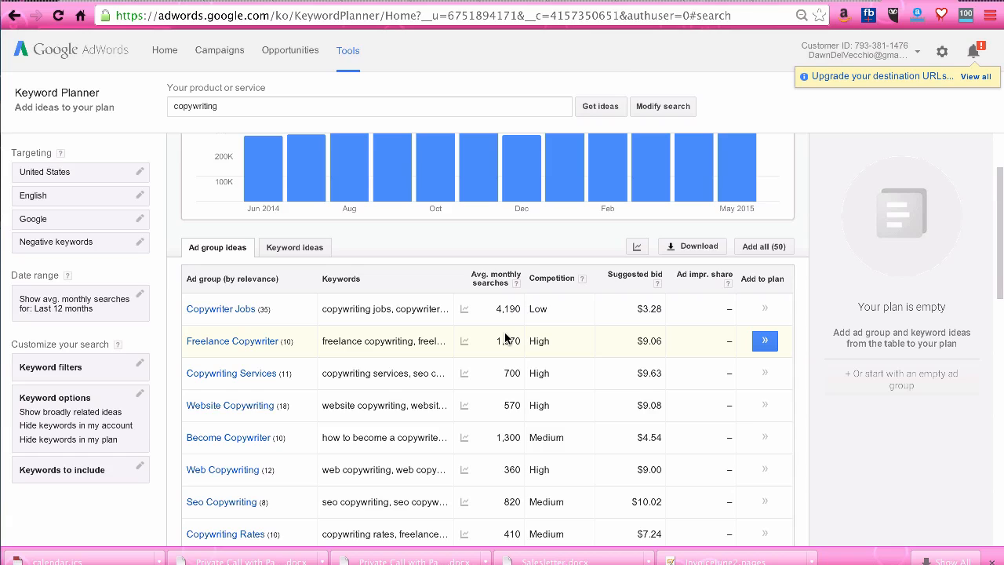
scroll(506, 337, down, 1)
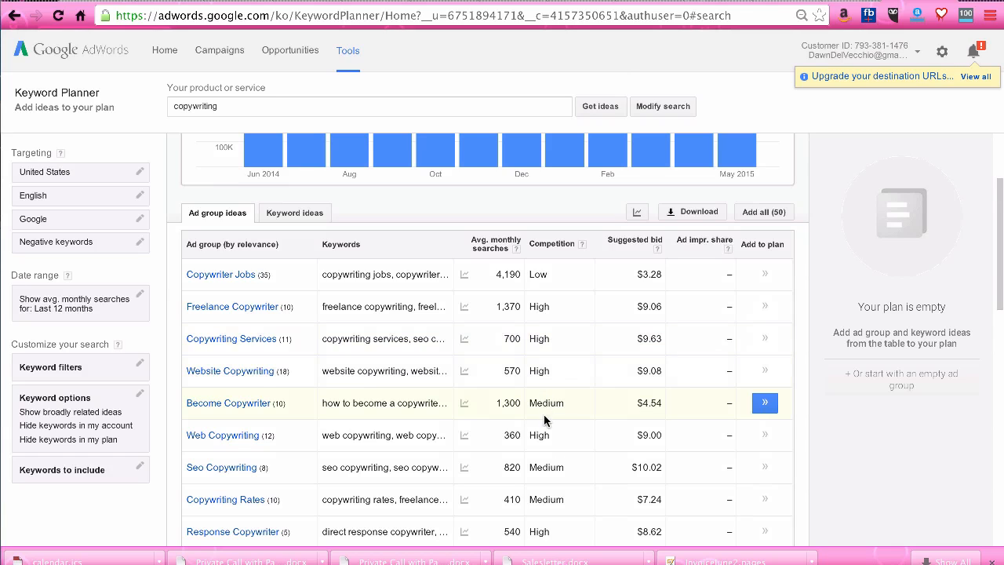
scroll(543, 433, up, 1)
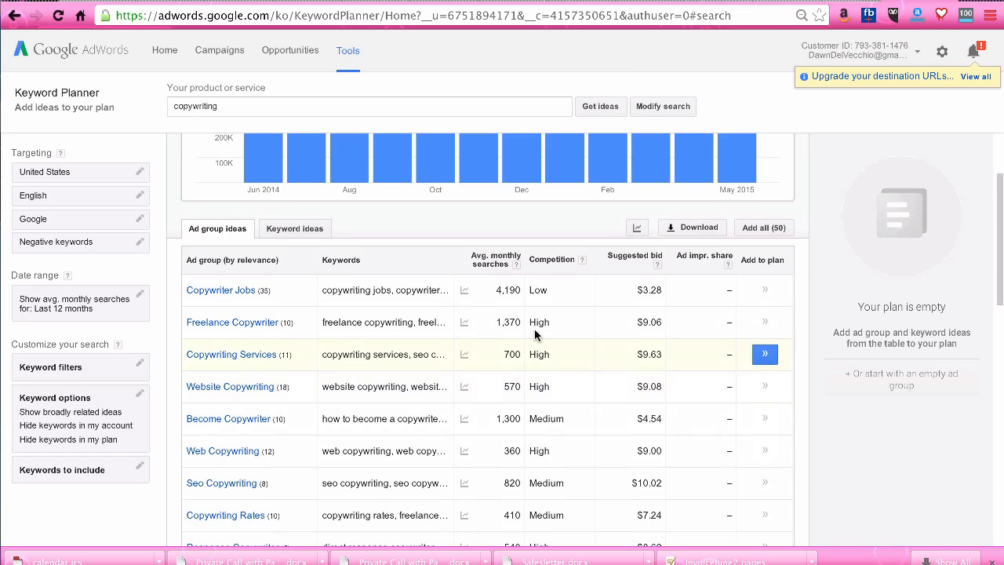
scroll(517, 433, down, 3)
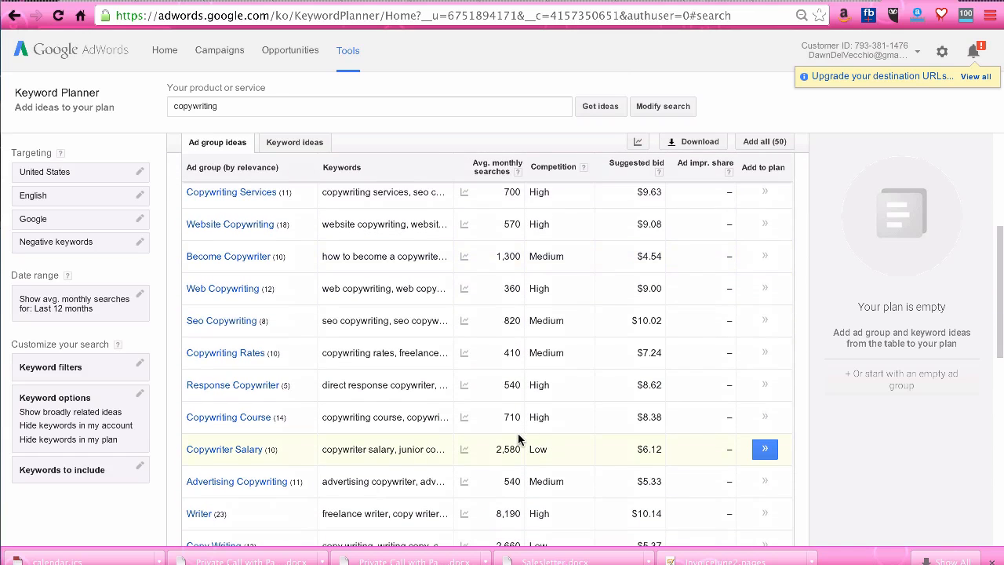
scroll(518, 433, down, 2)
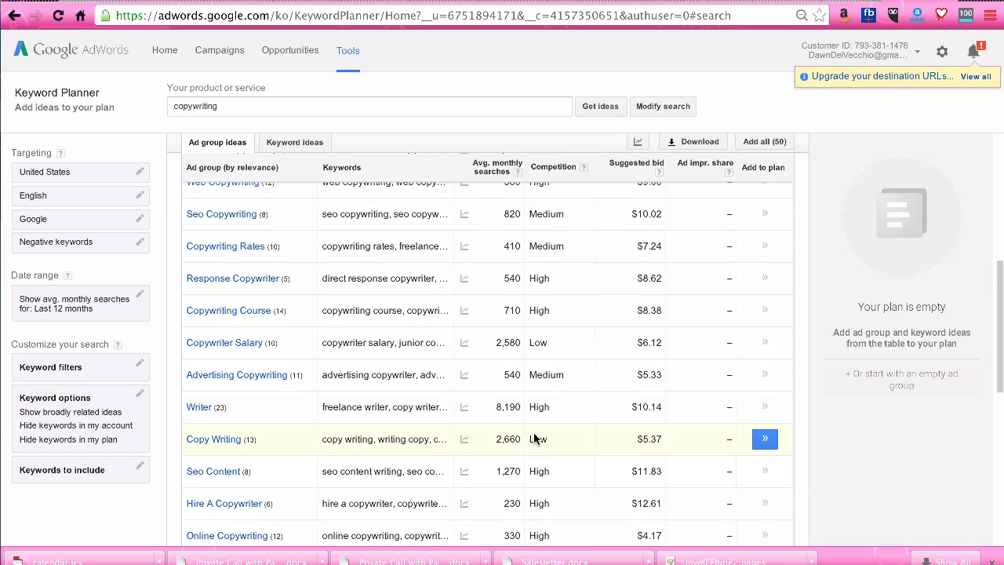
scroll(535, 439, down, 1)
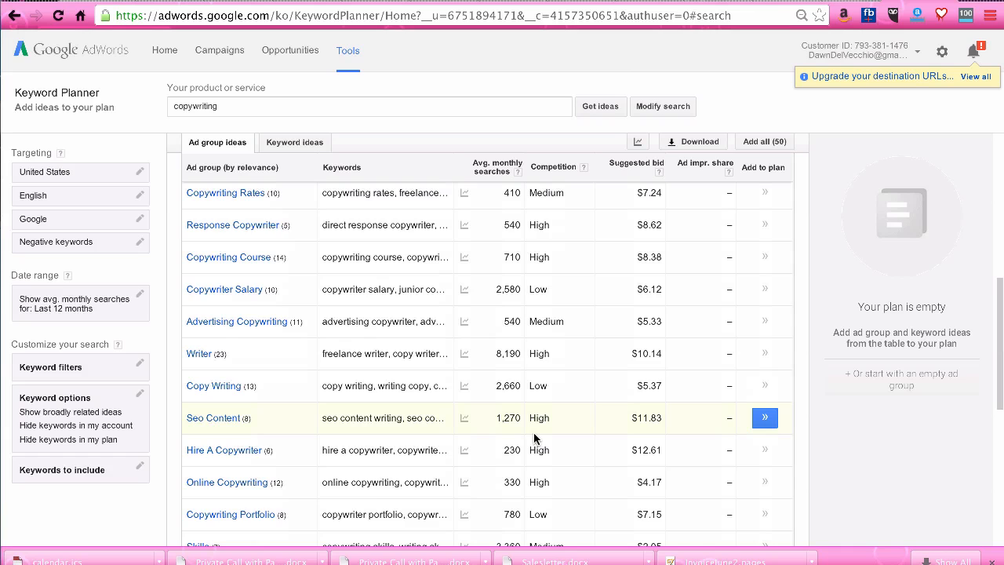
scroll(533, 432, down, 1)
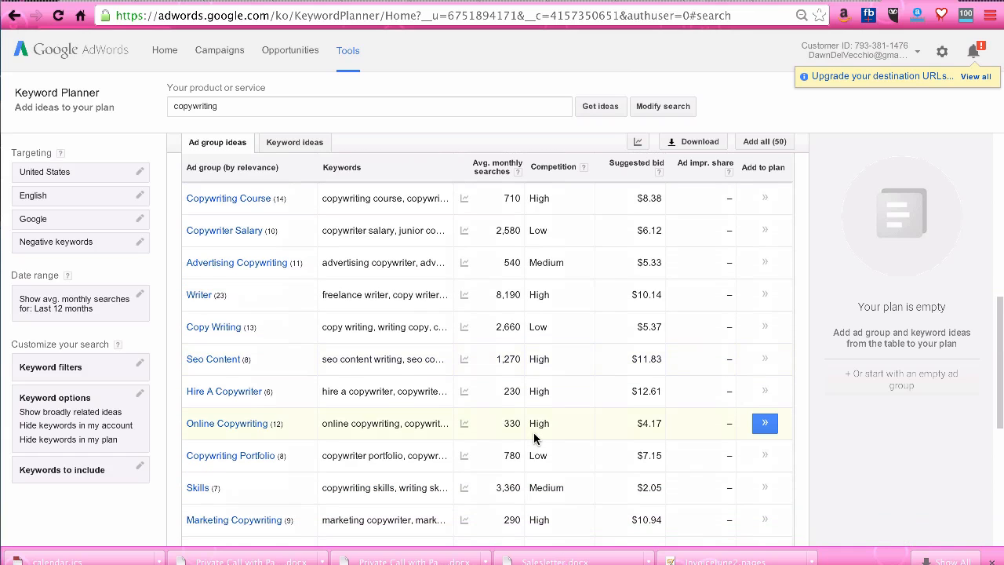
scroll(533, 432, up, 3)
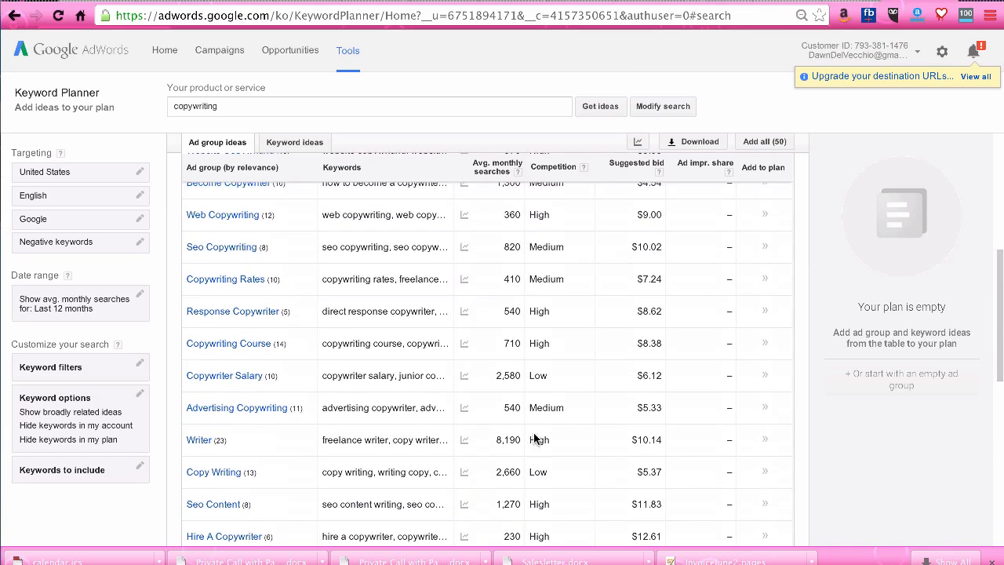
scroll(533, 439, up, 3)
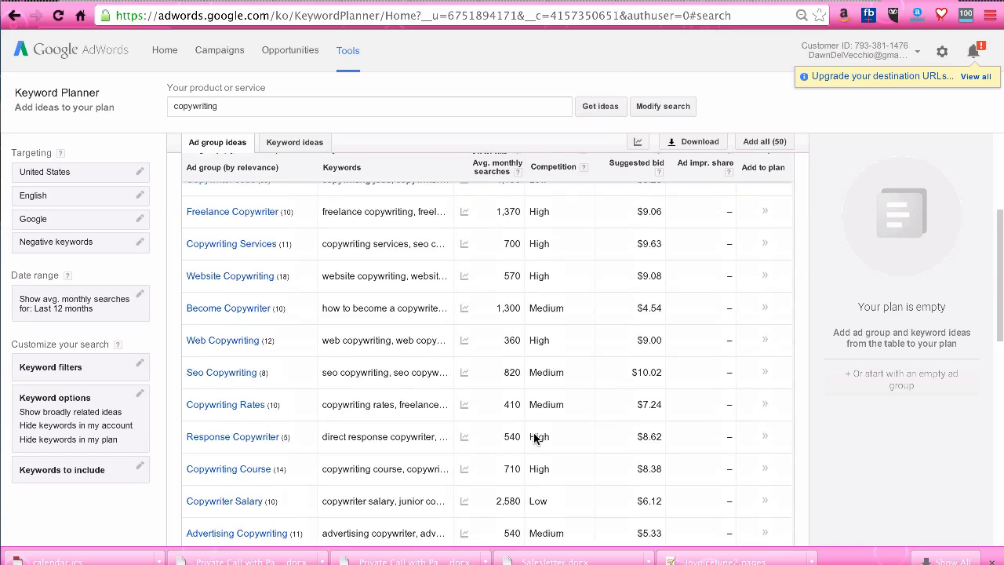
scroll(533, 439, up, 1)
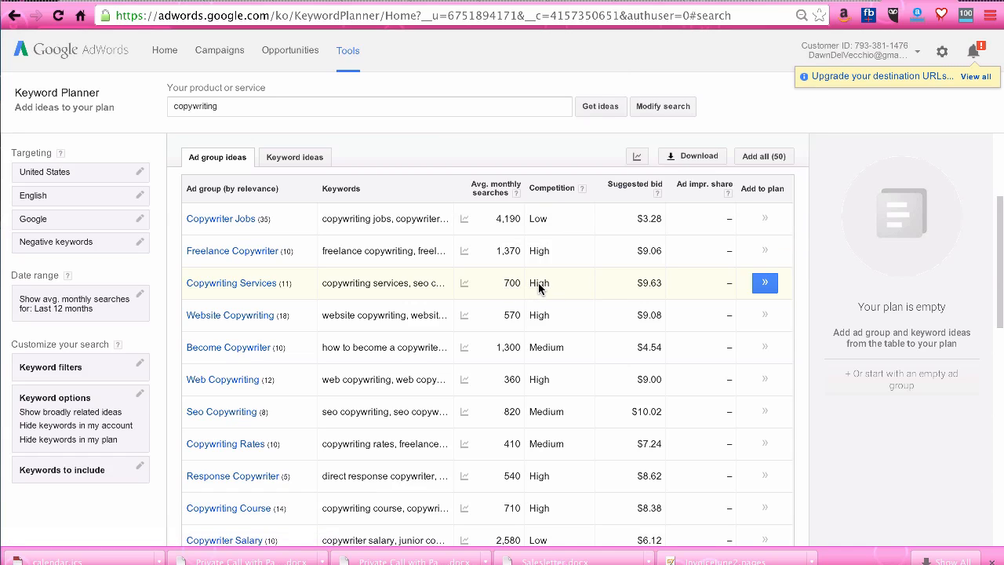
Step: Open the Copywriting Services ad group and examine the search volume and competition of its keywords
click(245, 282)
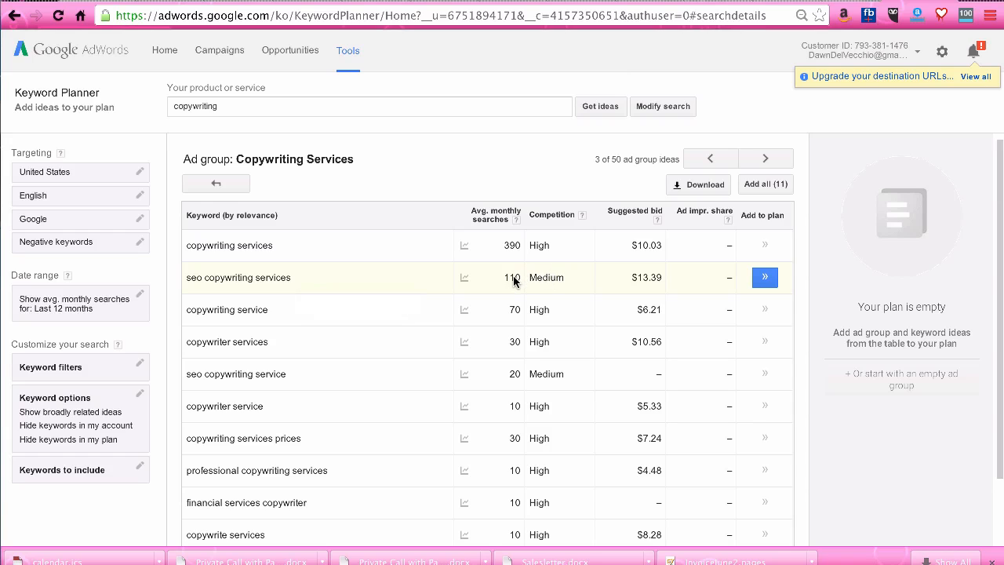
scroll(515, 280, down, 3)
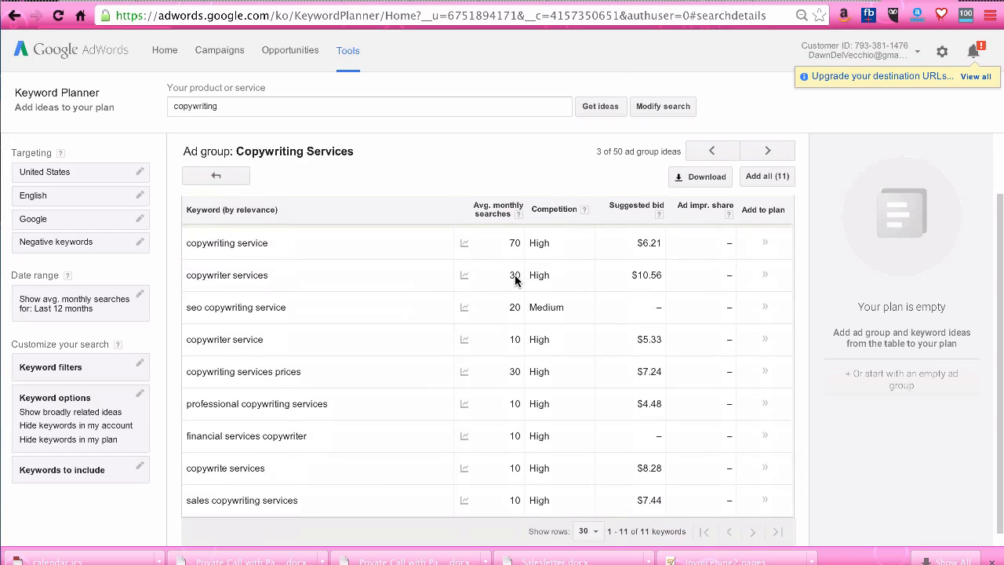
scroll(516, 280, up, 2)
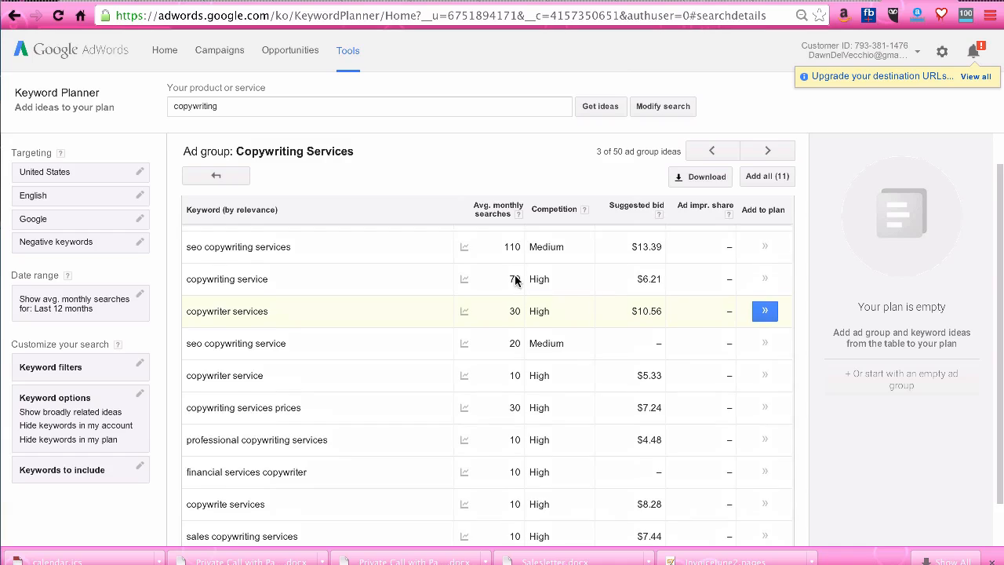
scroll(515, 280, down, 2)
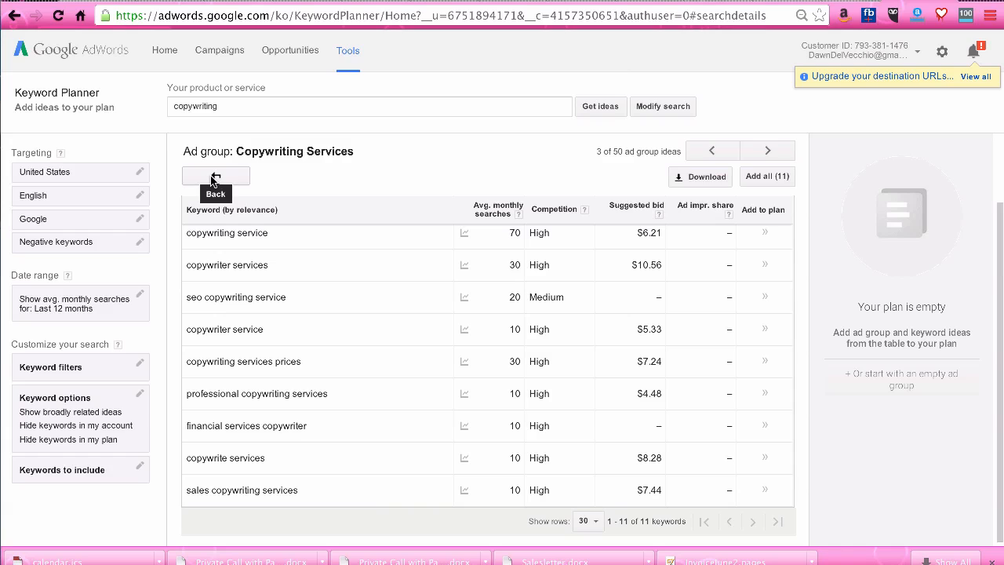
click(203, 102)
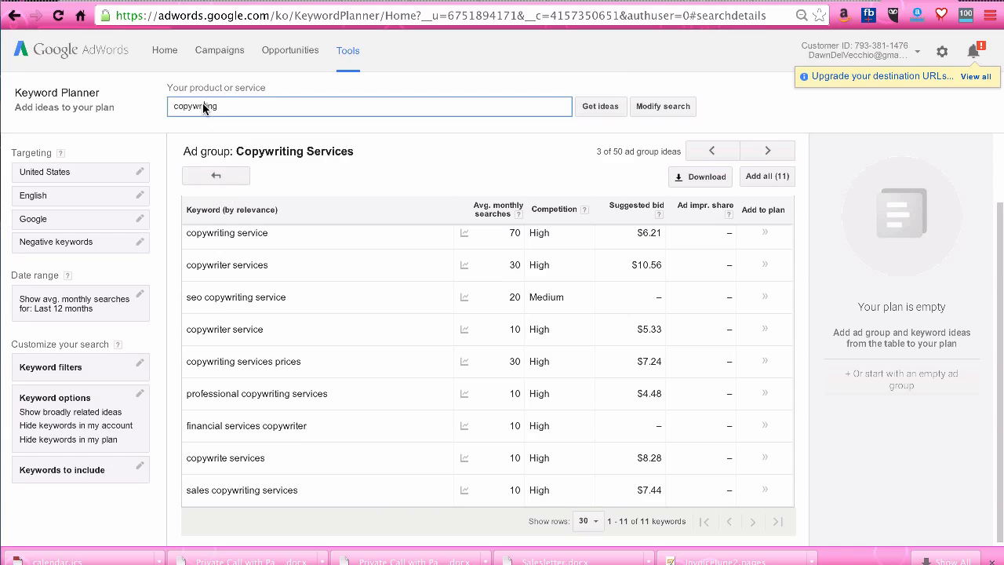
click(170, 89)
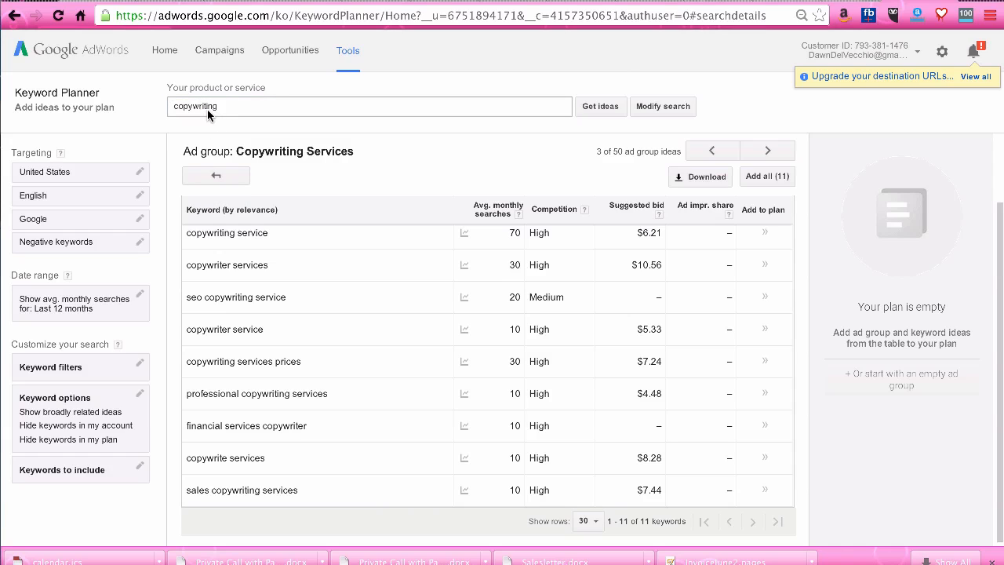
Step: Replace the product or service with "real estate" and get new keyword ideas
double_click(207, 108)
text(real)
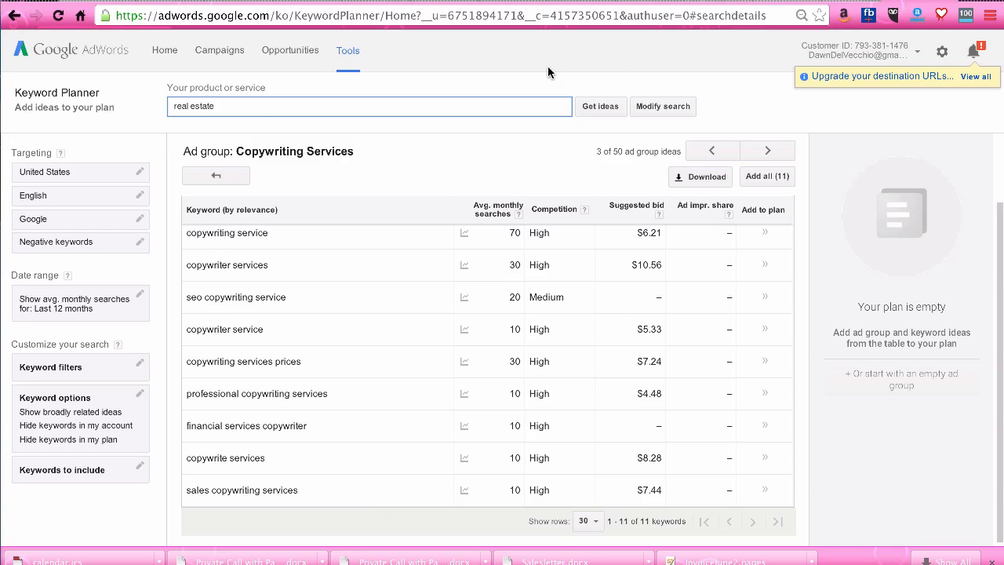
text( estate)
click(601, 105)
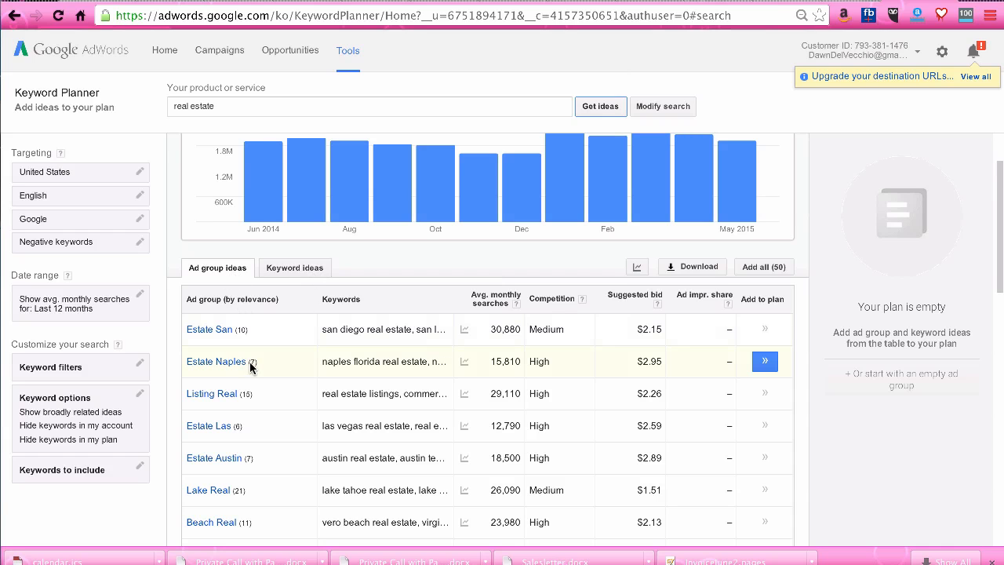
Step: Look through the real estate ad group ideas, comparing their average monthly searches and competition levels
scroll(251, 365, down, 3)
scroll(250, 363, down, 3)
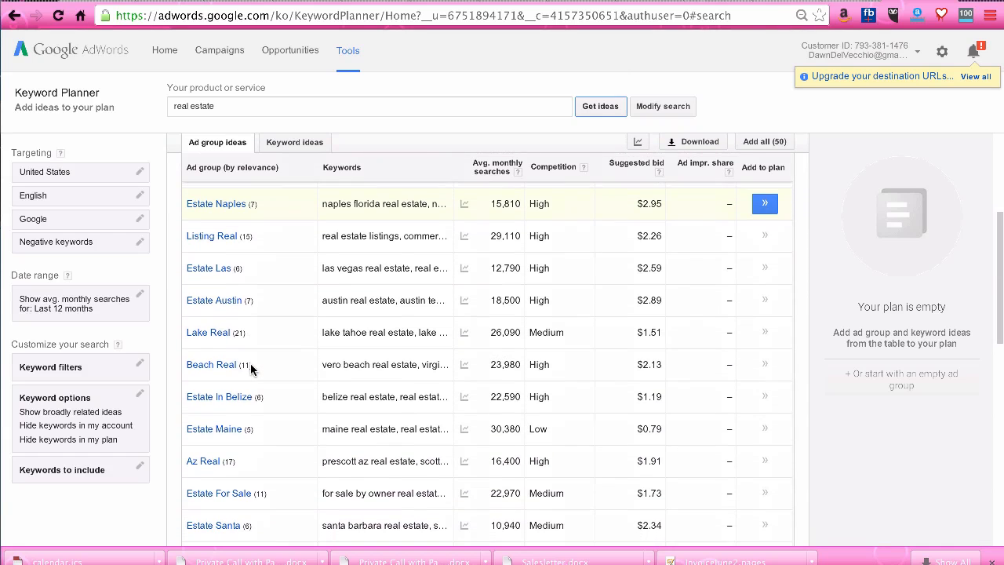
scroll(250, 363, down, 3)
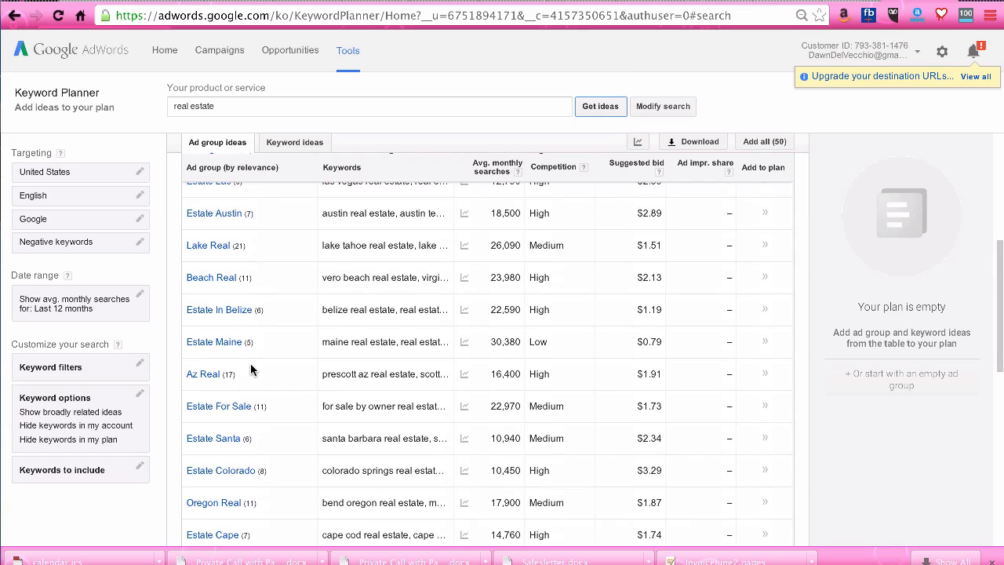
scroll(250, 363, down, 6)
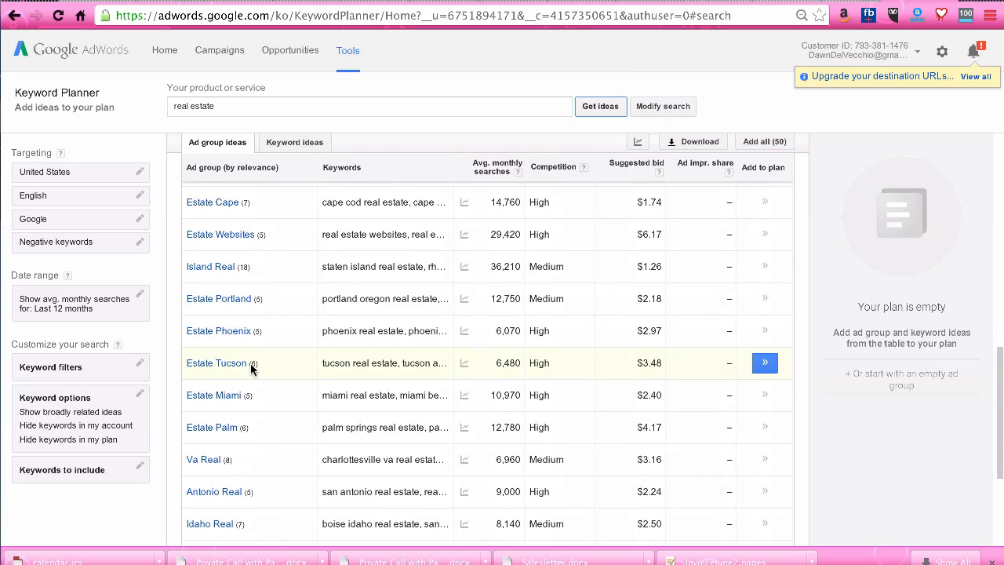
scroll(250, 367, down, 2)
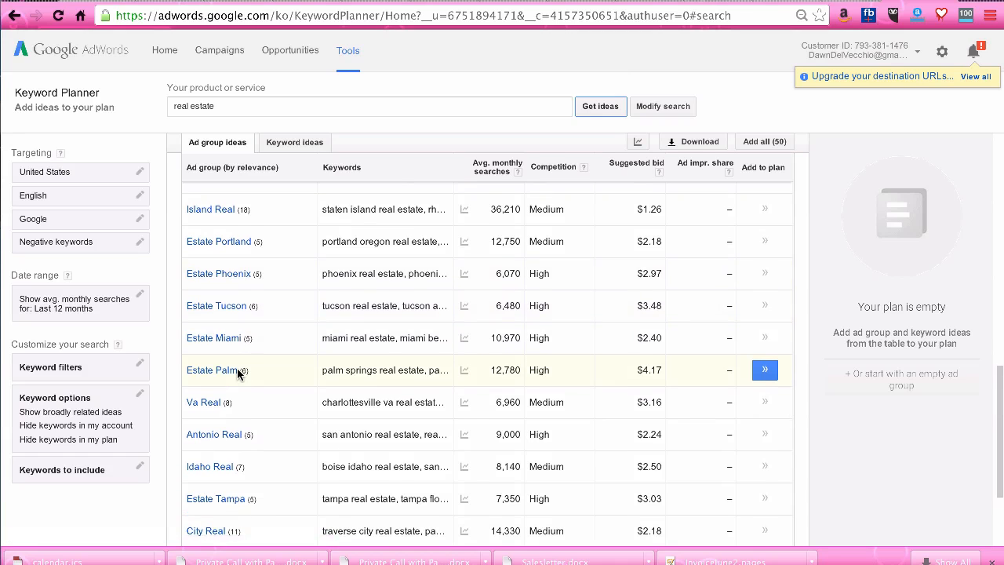
scroll(239, 369, up, 7)
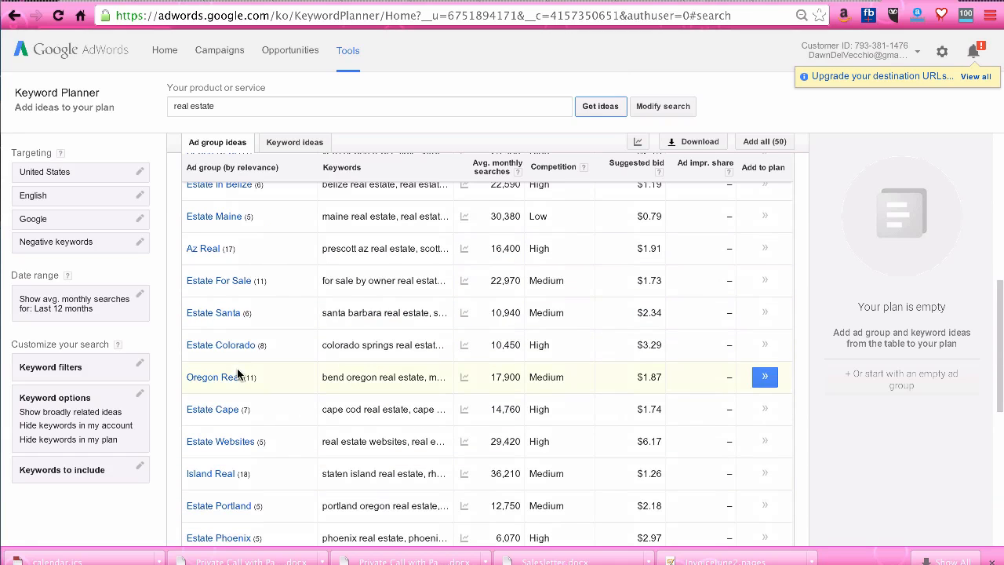
Step: Narrow the product or service to "real estate Sedona" and get new keyword ideas
click(174, 108)
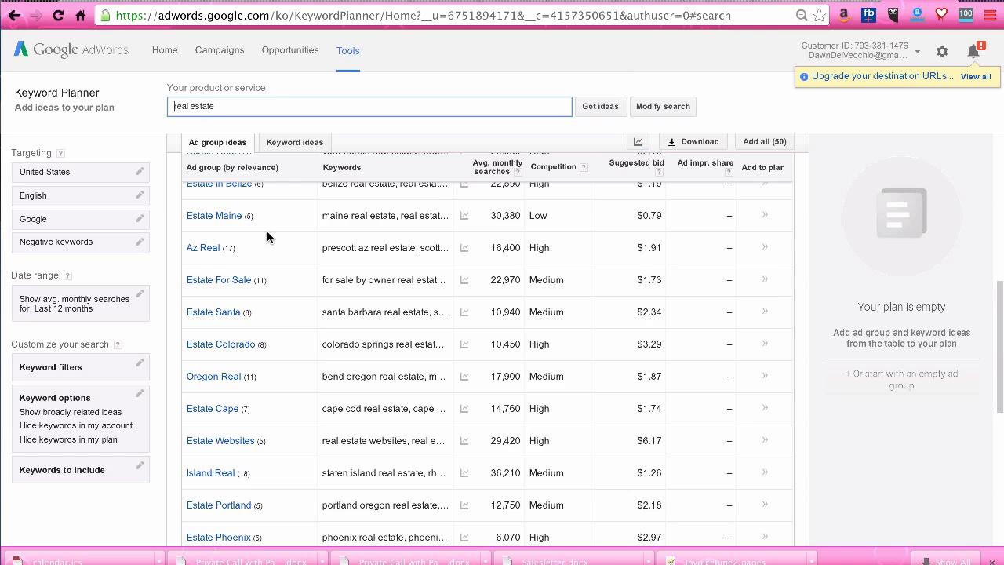
scroll(275, 277, down, 1)
scroll(275, 277, up, 3)
scroll(275, 281, up, 3)
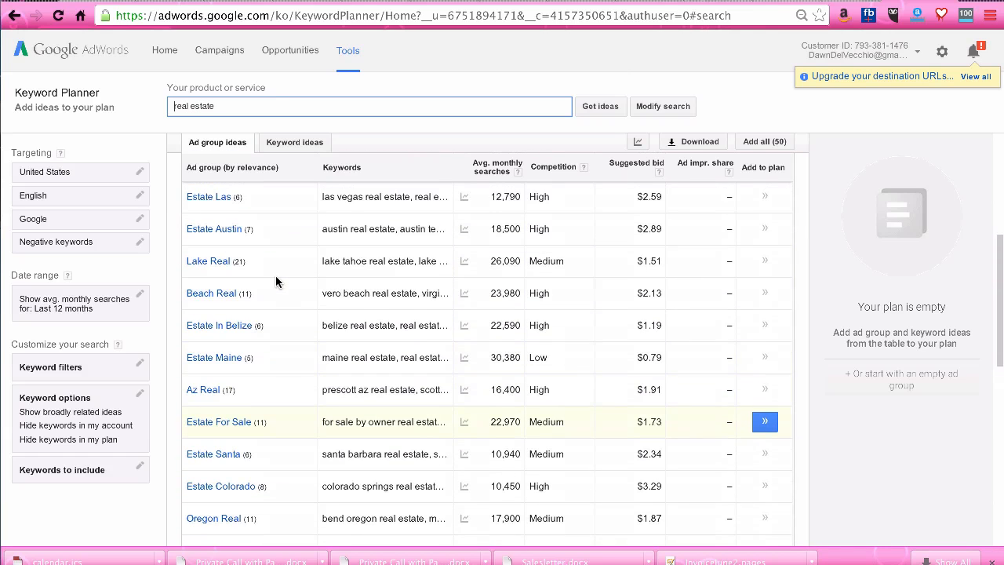
scroll(276, 281, up, 1)
scroll(275, 280, down, 10)
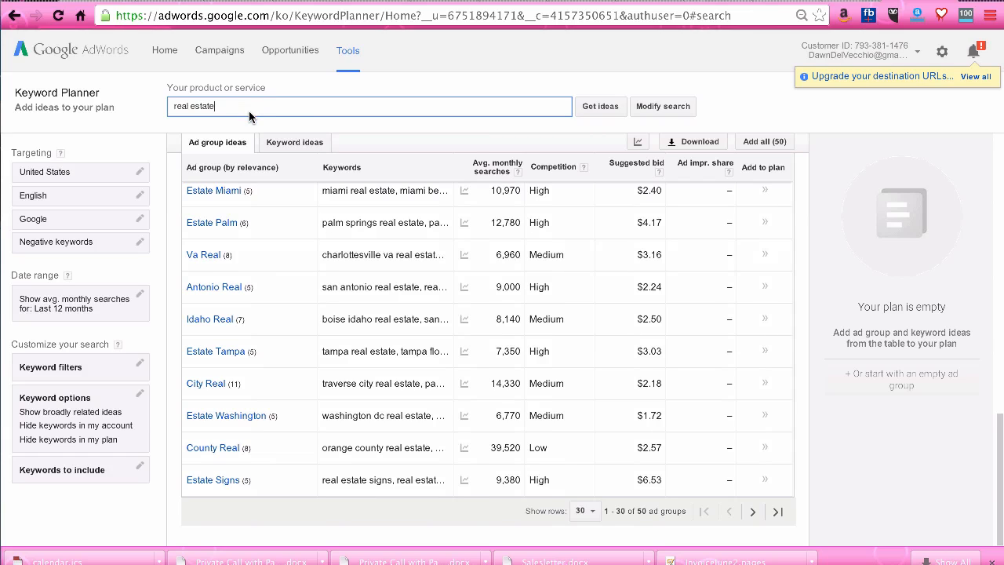
text(ona)
key(Return)
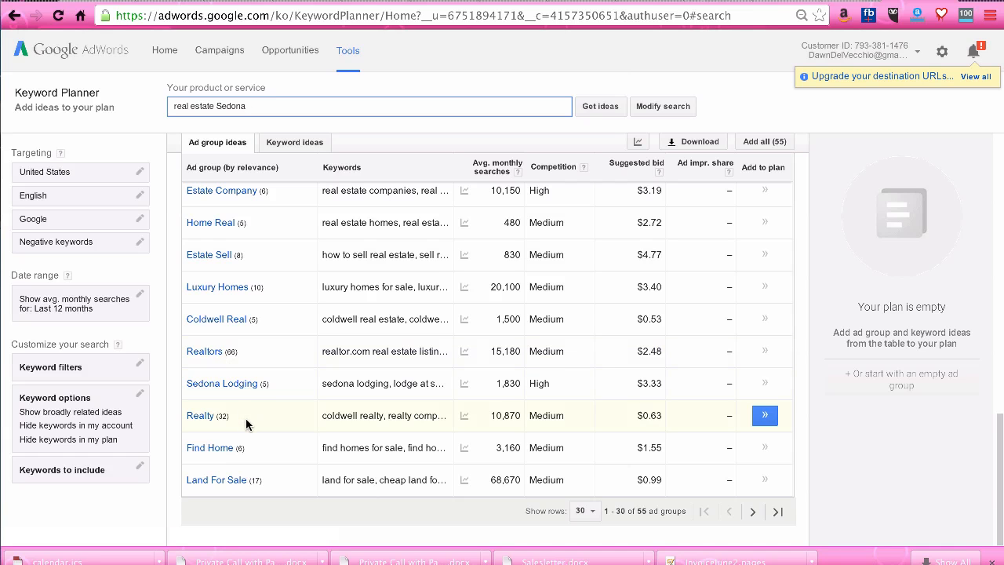
Step: Review the search volume trends and ad group ideas for real estate Sedona, comparing monthly searches and competition
scroll(246, 424, up, 3)
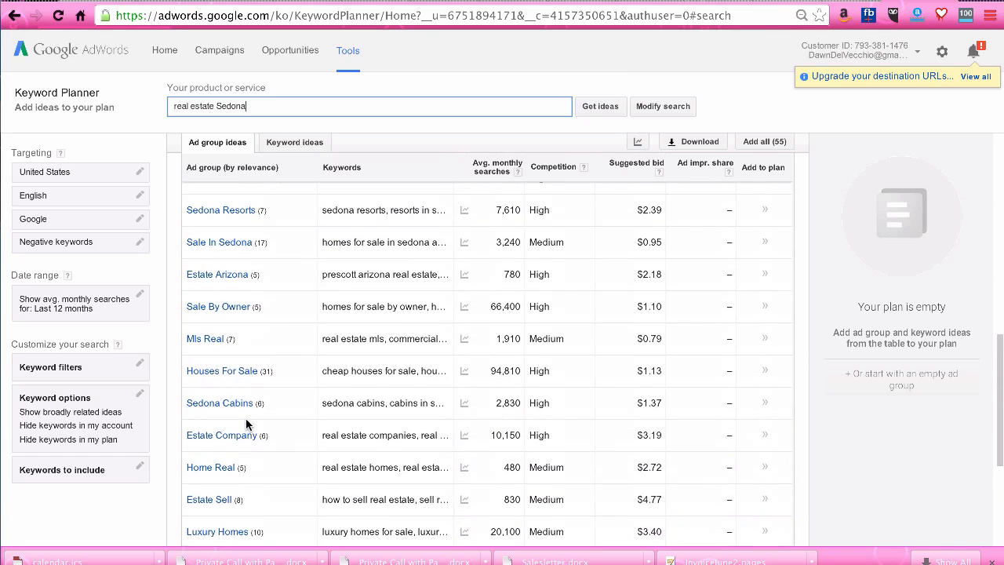
scroll(245, 424, up, 6)
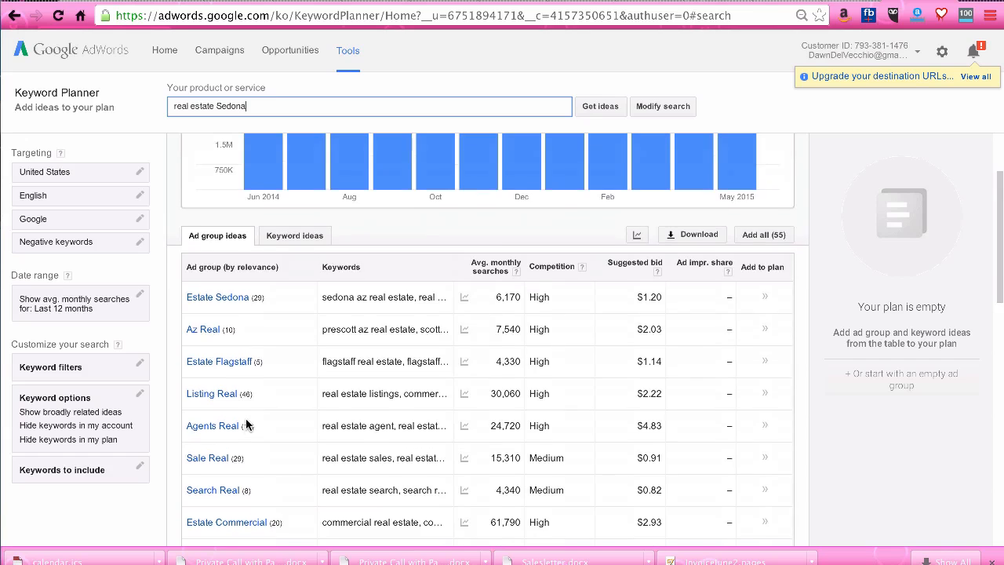
scroll(245, 425, up, 2)
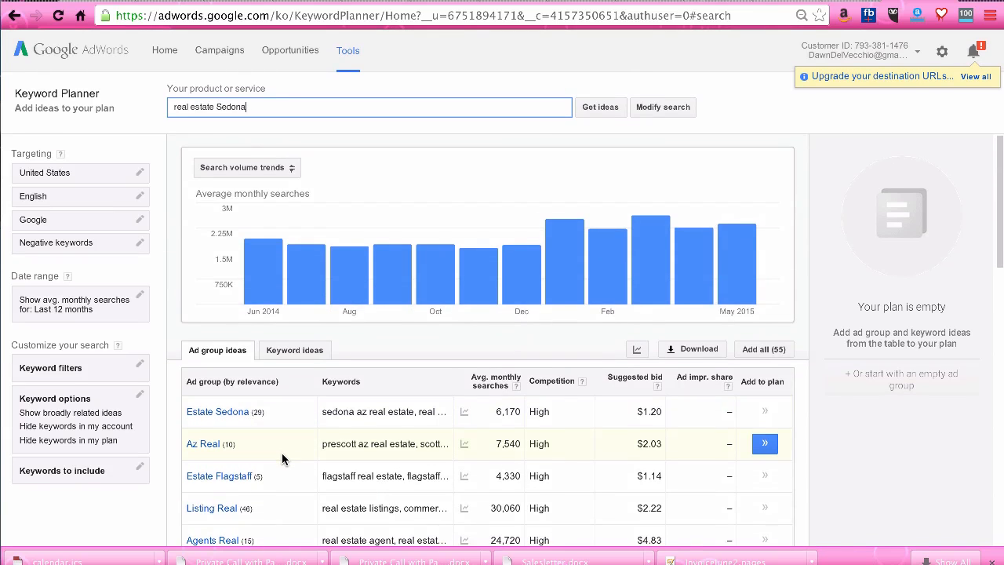
scroll(283, 458, down, 2)
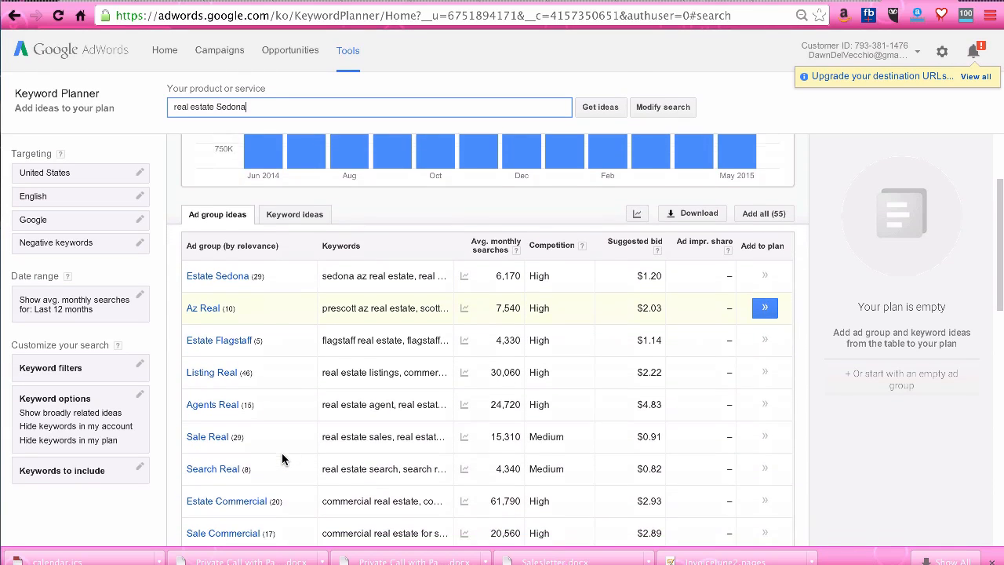
scroll(283, 459, down, 2)
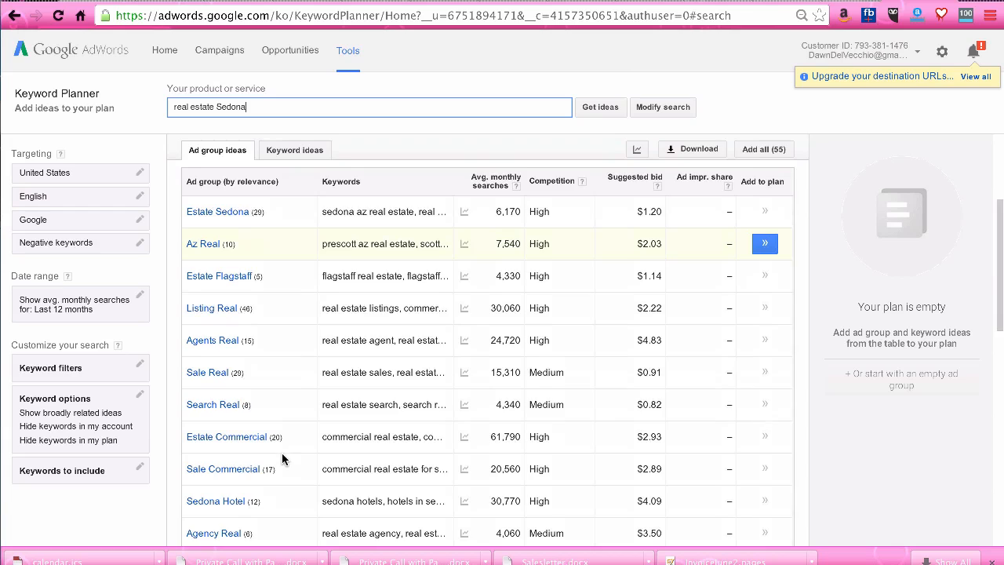
scroll(281, 453, up, 1)
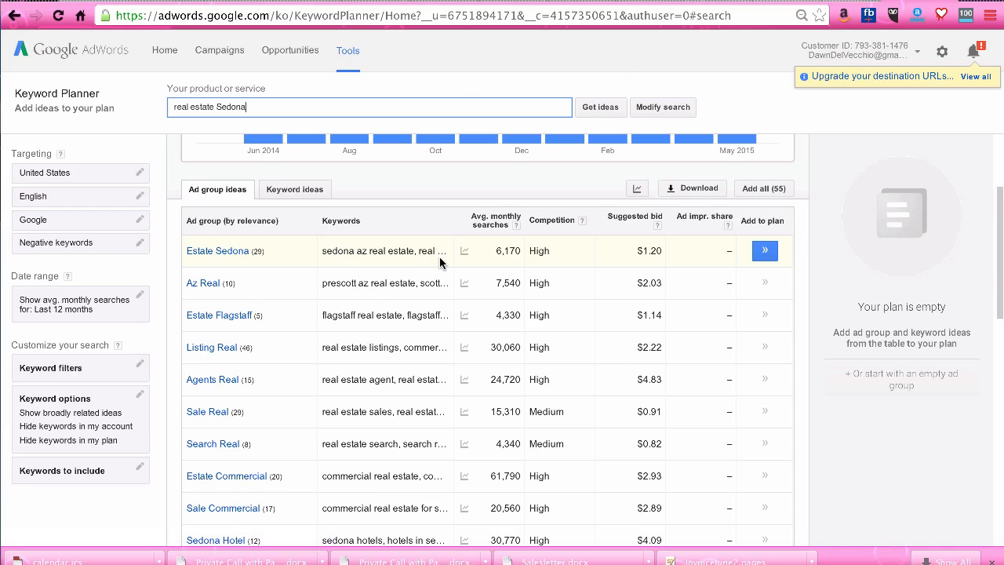
Step: Open the Estate Sedona ad group and add the keyword "real estate sedona az" to the plan
mouse_move(465, 254)
click(227, 251)
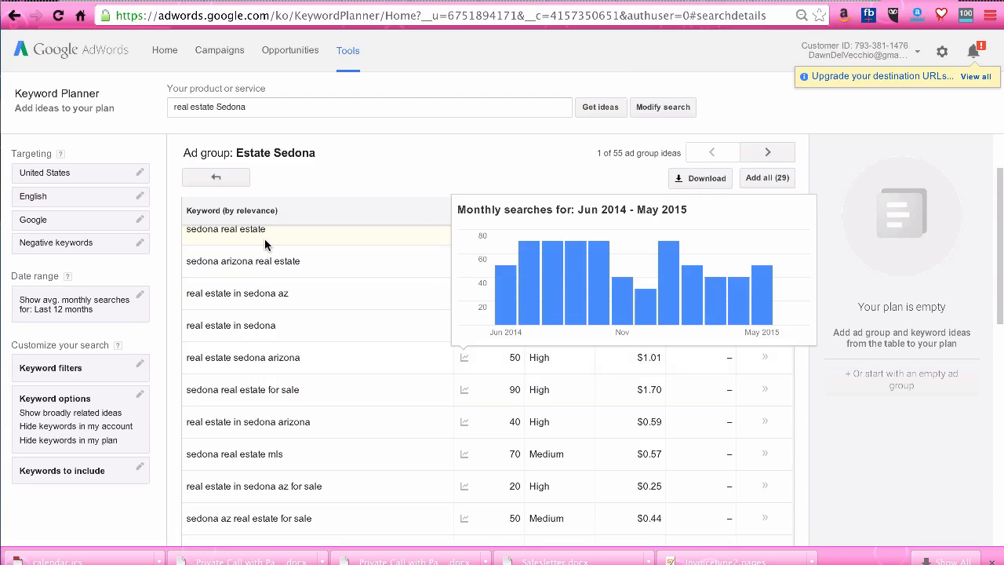
scroll(559, 316, down, 1)
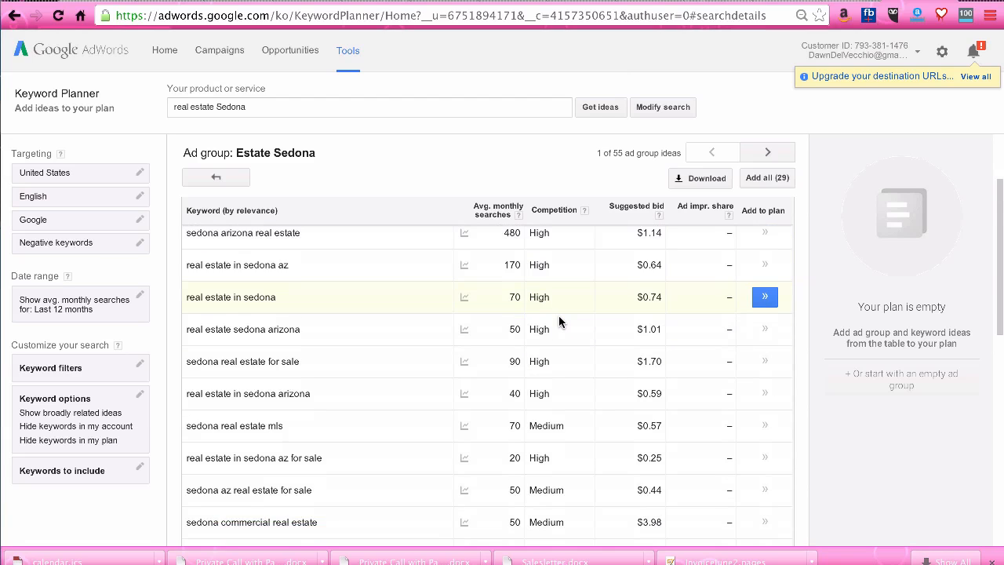
scroll(558, 315, up, 3)
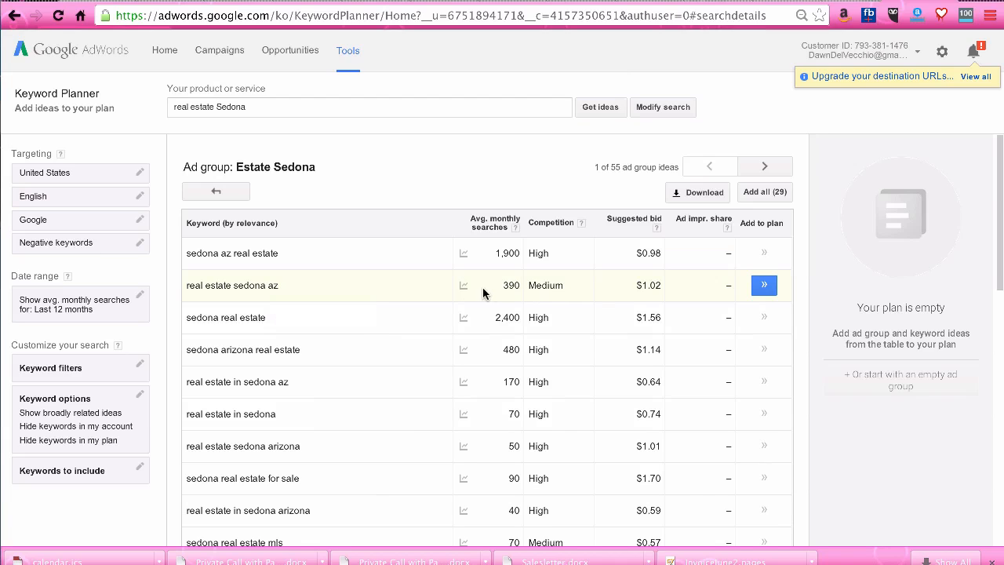
click(765, 285)
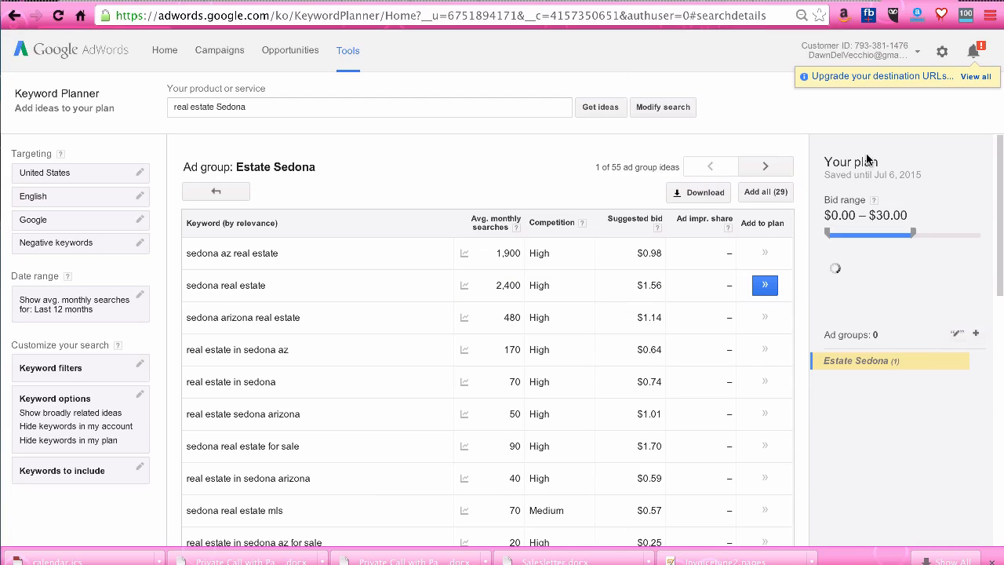
Step: Add the keyword "sedona real estate mls" from the Estate Sedona ad group to the plan
mouse_move(481, 307)
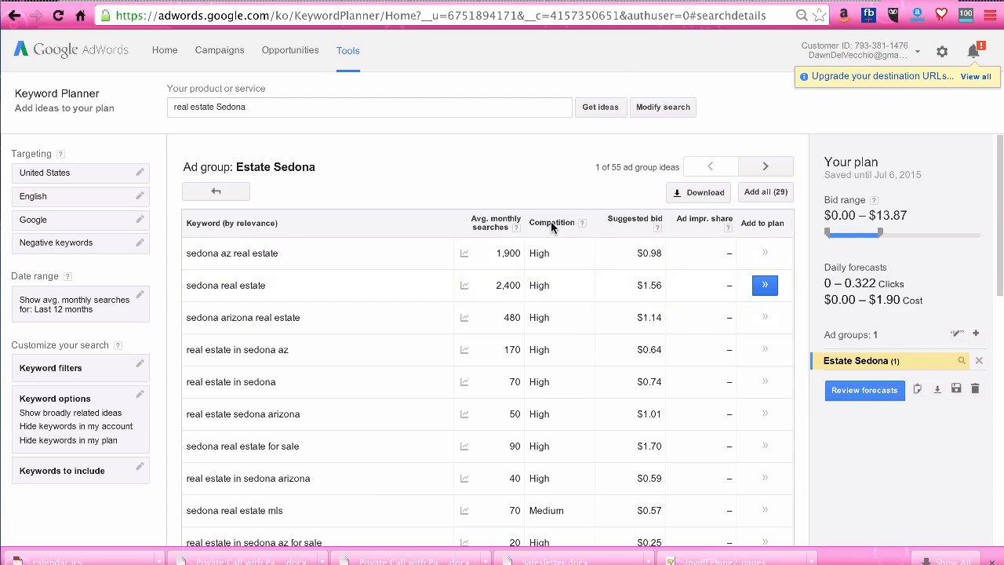
scroll(560, 272, down, 3)
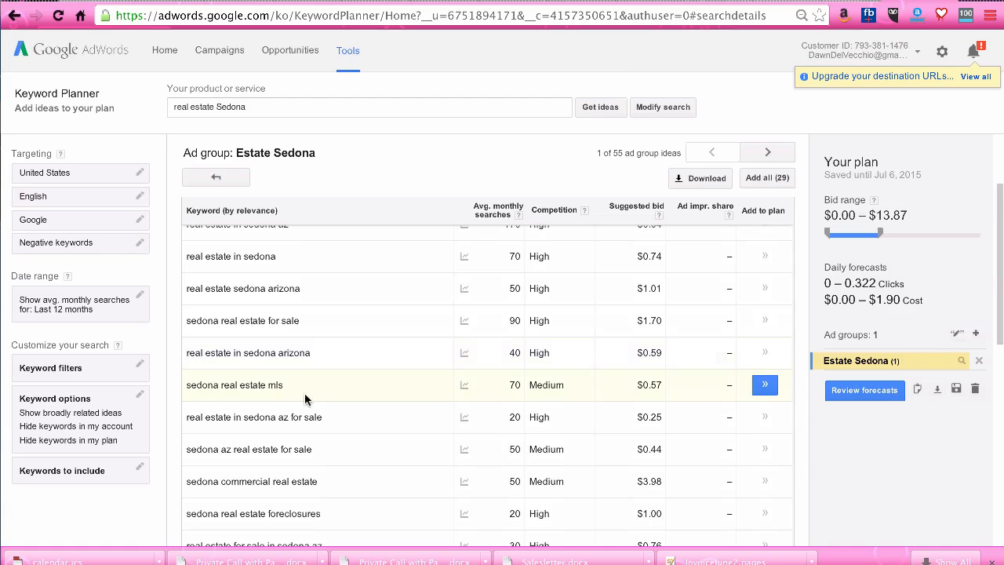
click(765, 385)
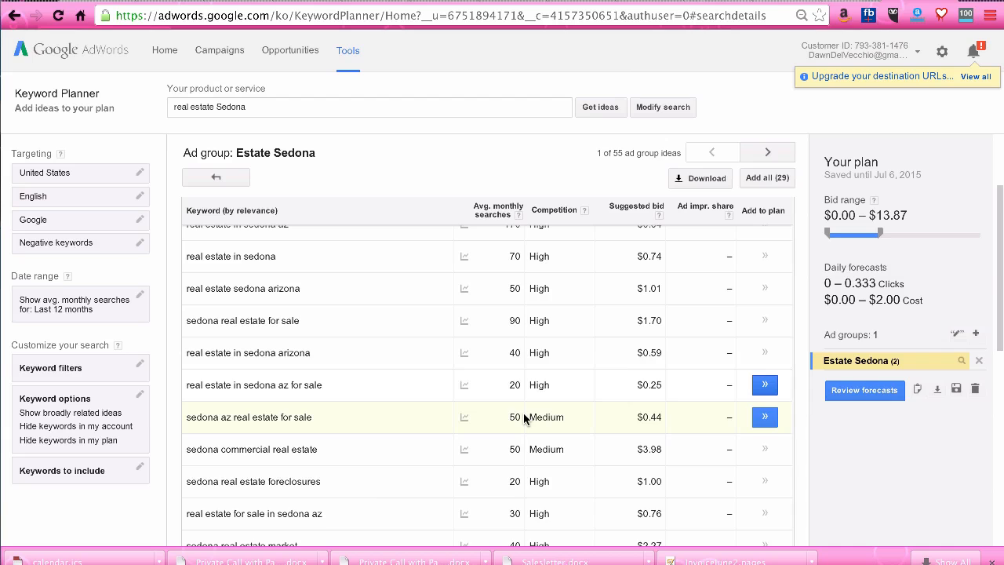
Step: Check the remaining Estate Sedona keywords for low competition and add "west sedona real estate" to the plan
scroll(523, 418, up, 3)
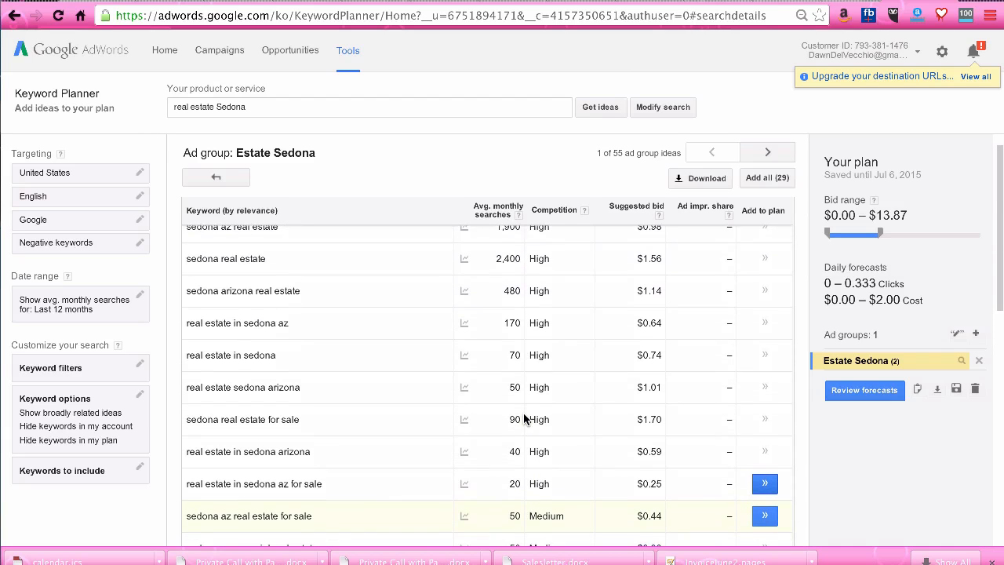
scroll(524, 418, up, 1)
scroll(524, 418, down, 1)
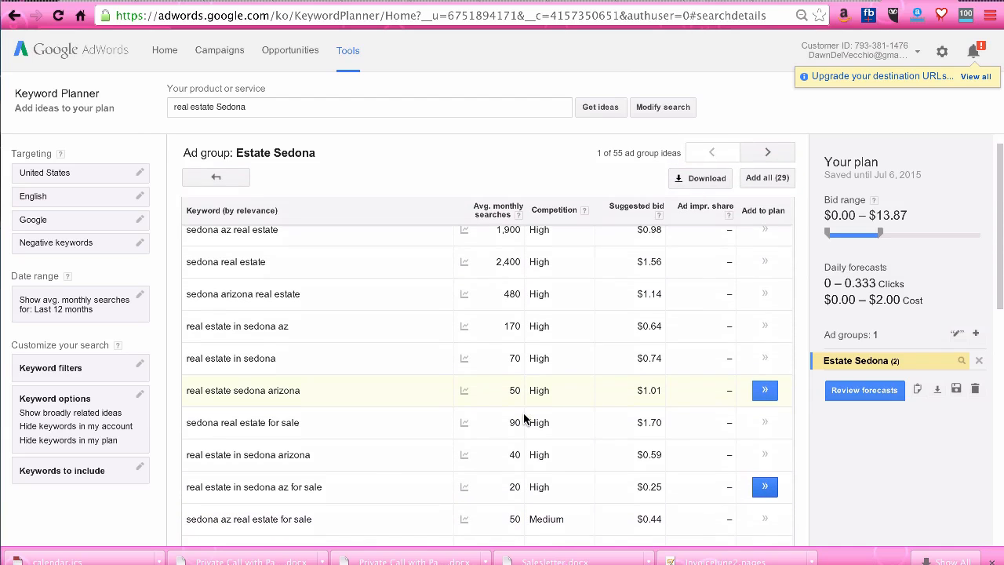
scroll(524, 418, down, 5)
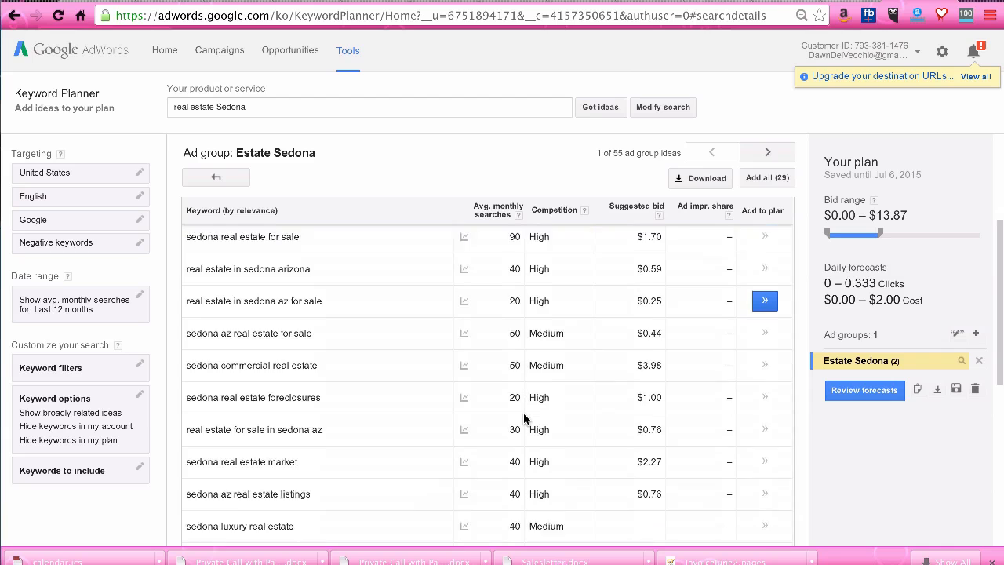
scroll(523, 418, down, 4)
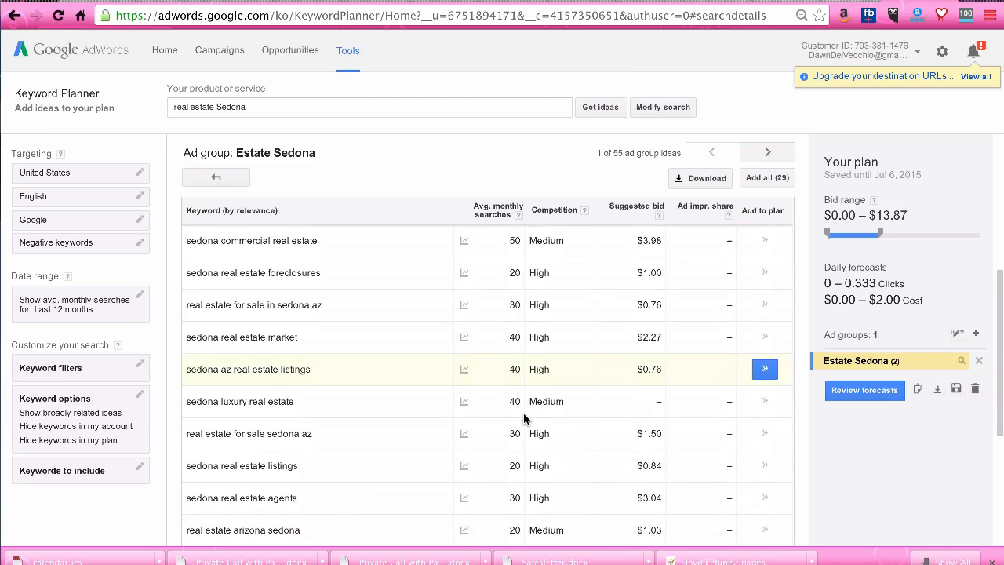
scroll(523, 415, down, 5)
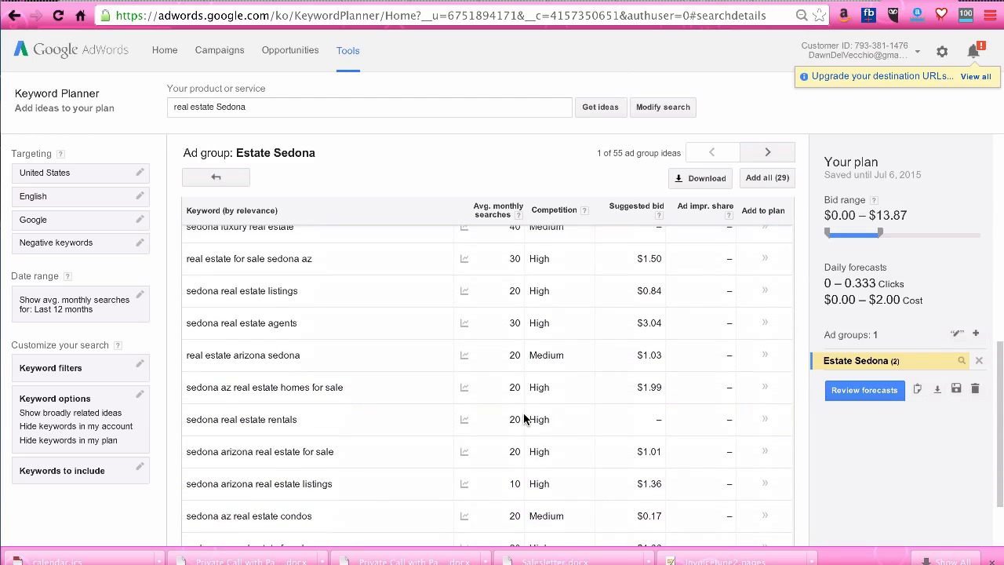
scroll(524, 419, down, 3)
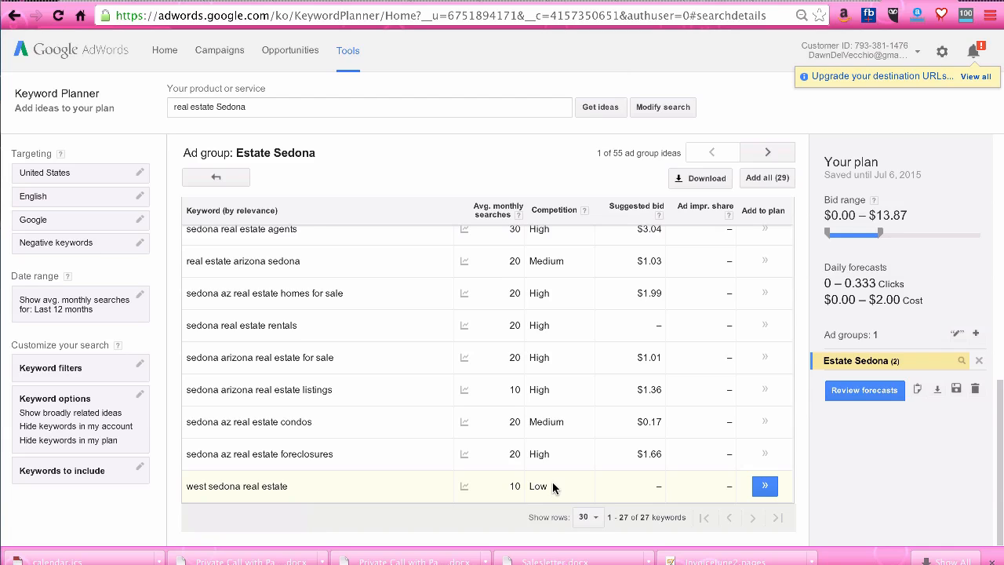
click(764, 488)
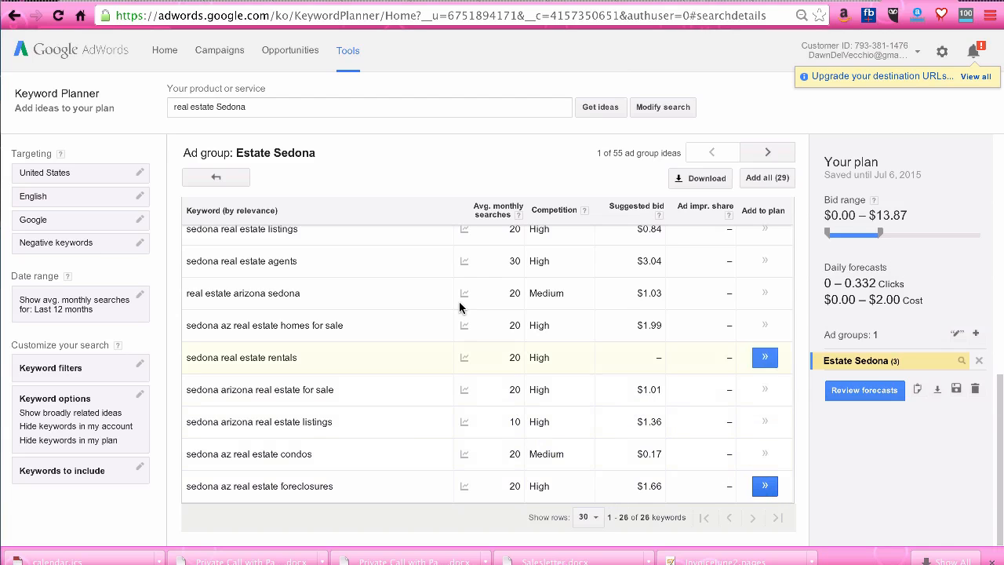
Step: Switch to the Sale In Sedona ad group and add its keyword "homes for sale in sedona az" to the plan
click(210, 179)
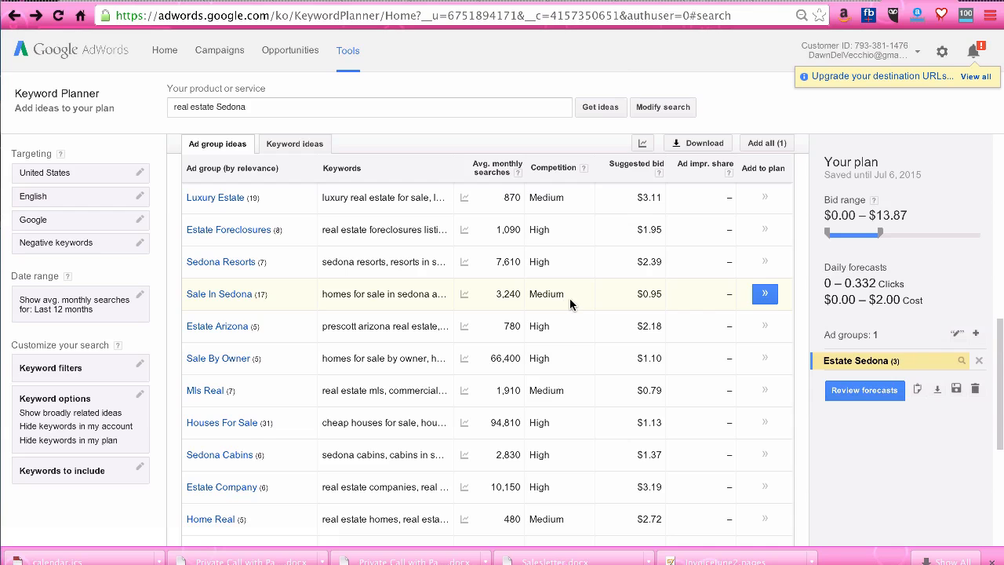
click(238, 292)
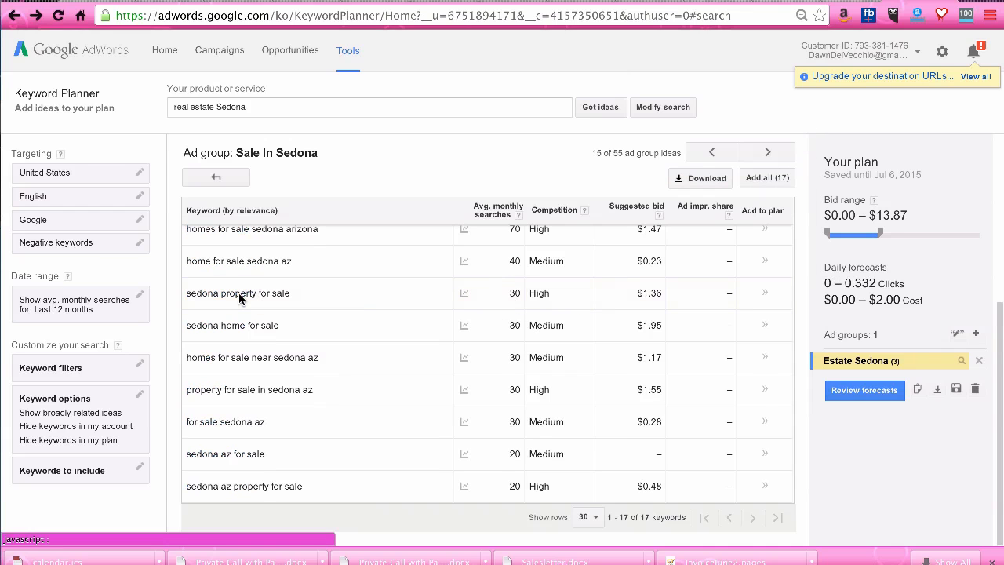
scroll(238, 292, up, 5)
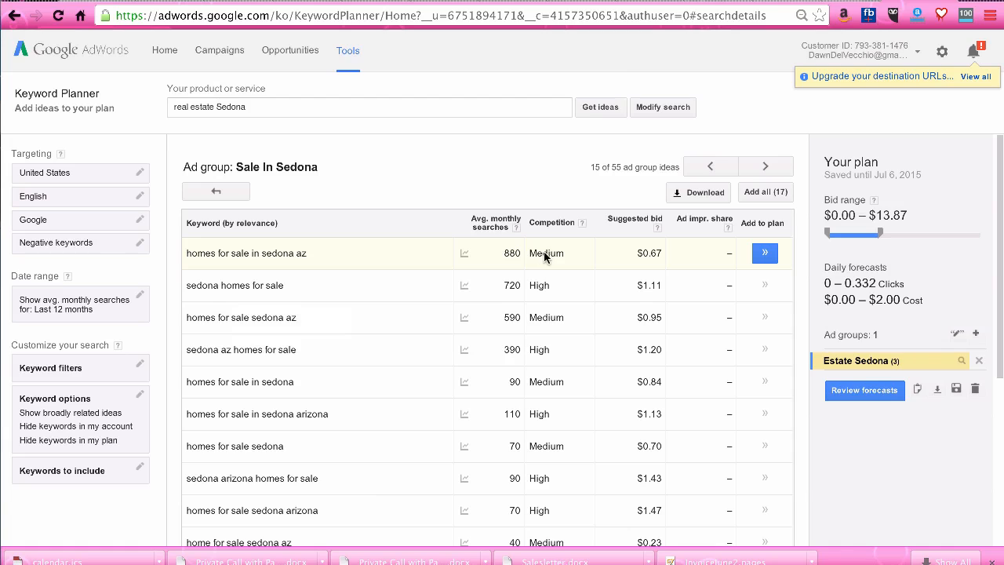
click(764, 254)
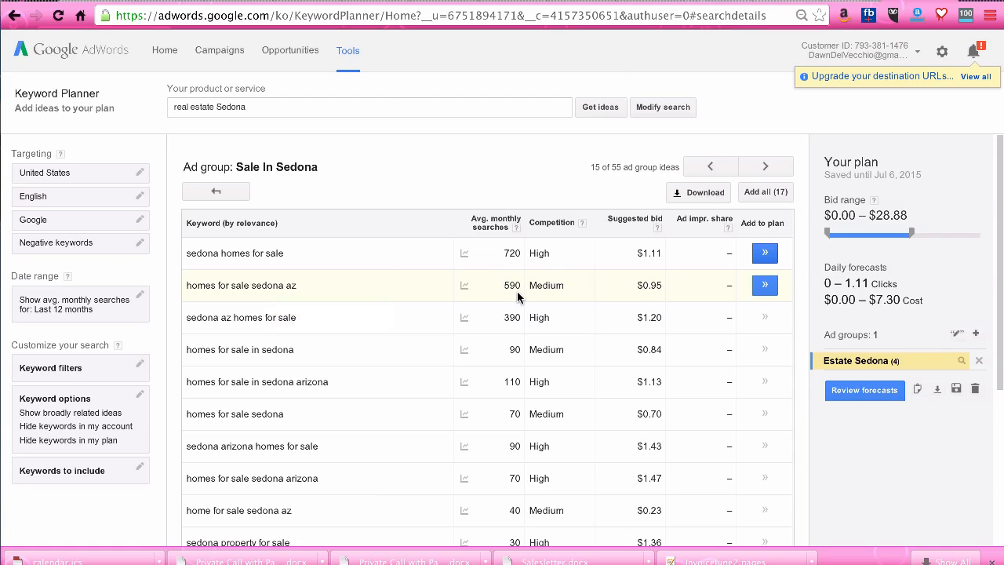
Step: Add the Sale In Sedona keywords "homes for sale sedona az", "homes for sale in sedona" and "homes for sale sedona" to the plan
click(763, 286)
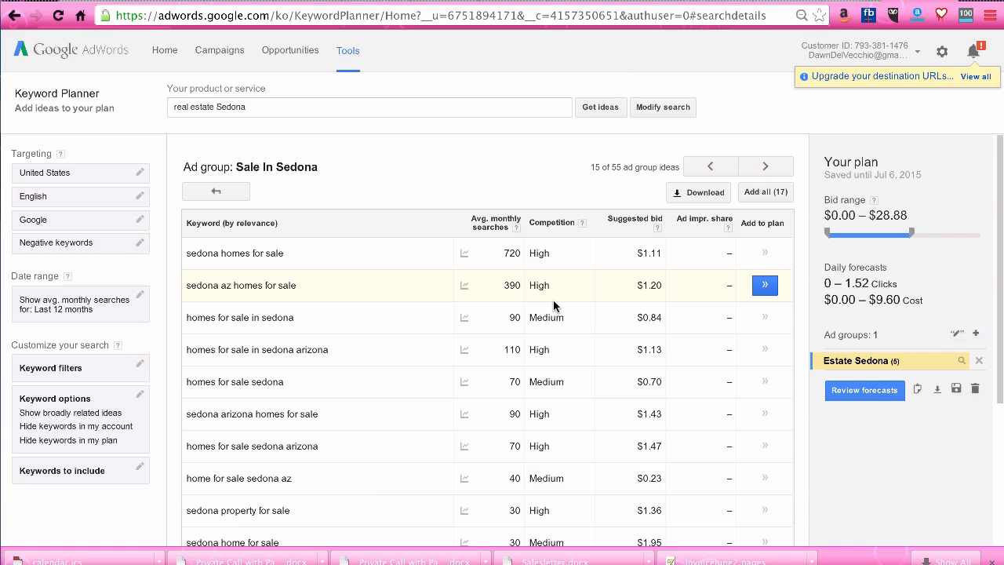
click(765, 317)
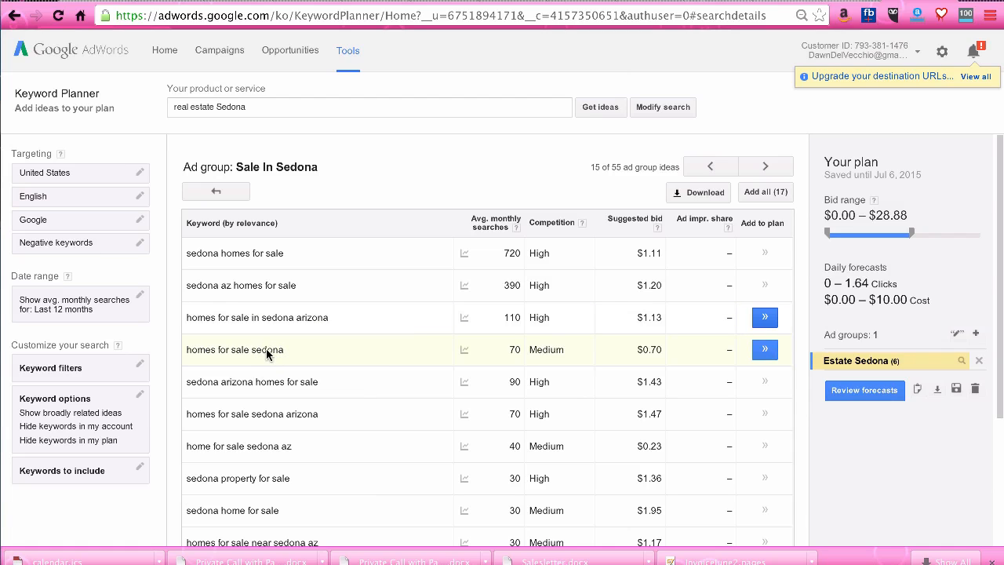
click(764, 350)
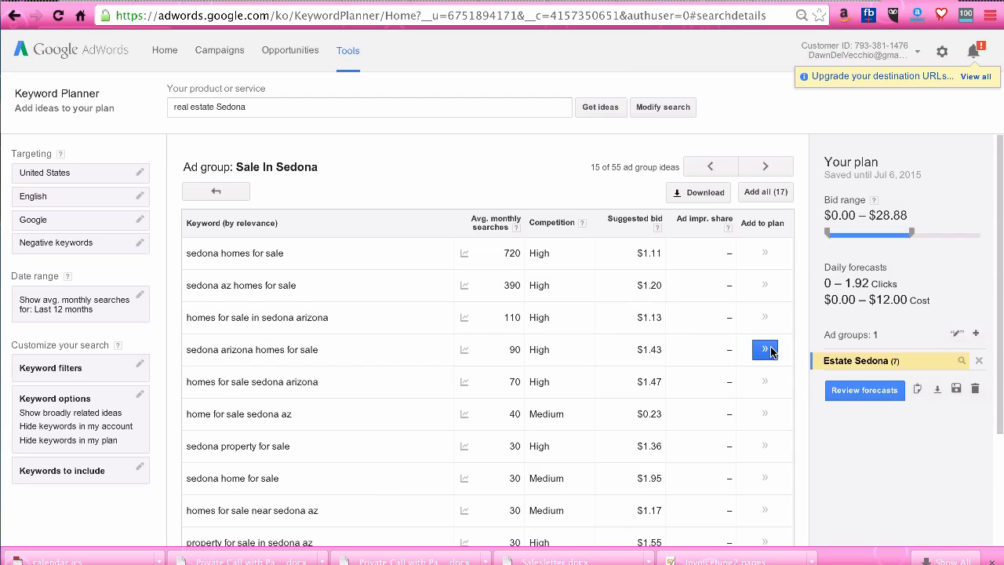
scroll(683, 421, down, 3)
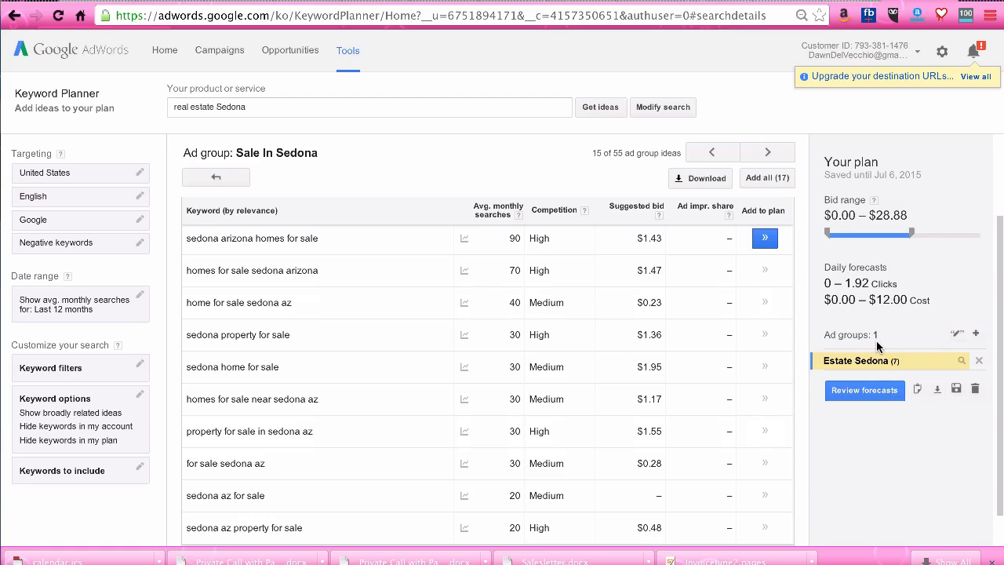
Step: Download the keyword plan with historical statistics in Excel CSV format and save the file
click(937, 391)
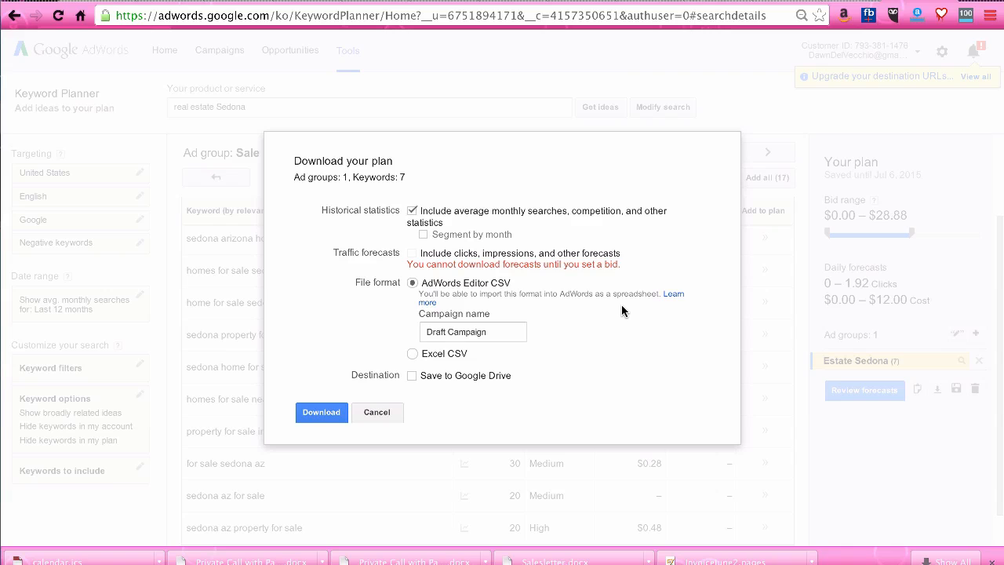
click(411, 354)
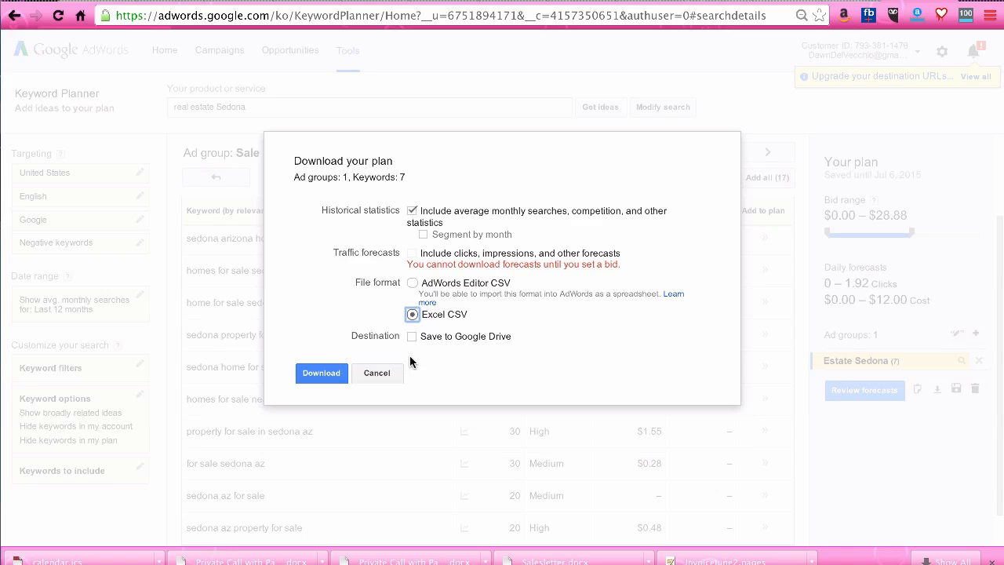
click(329, 375)
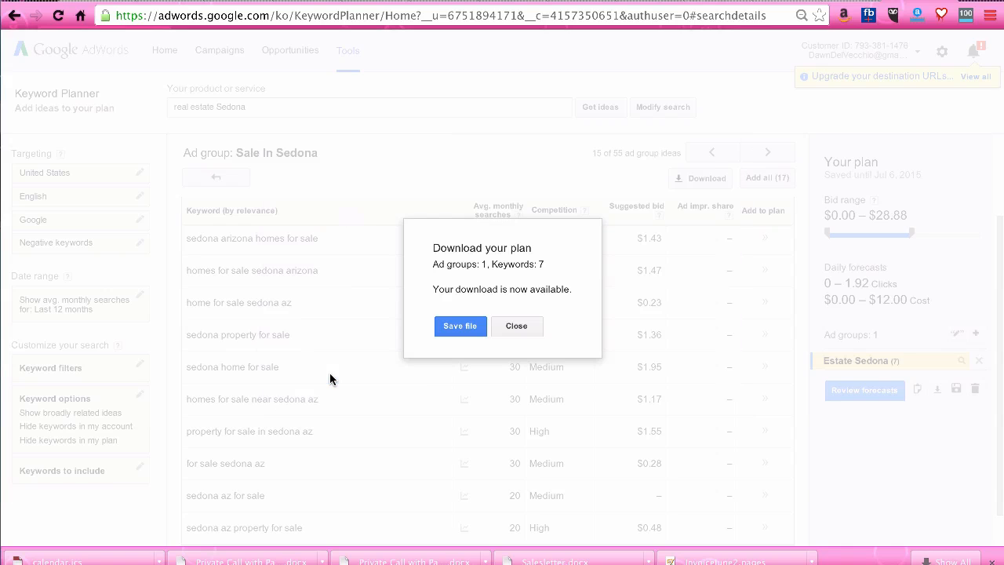
click(461, 325)
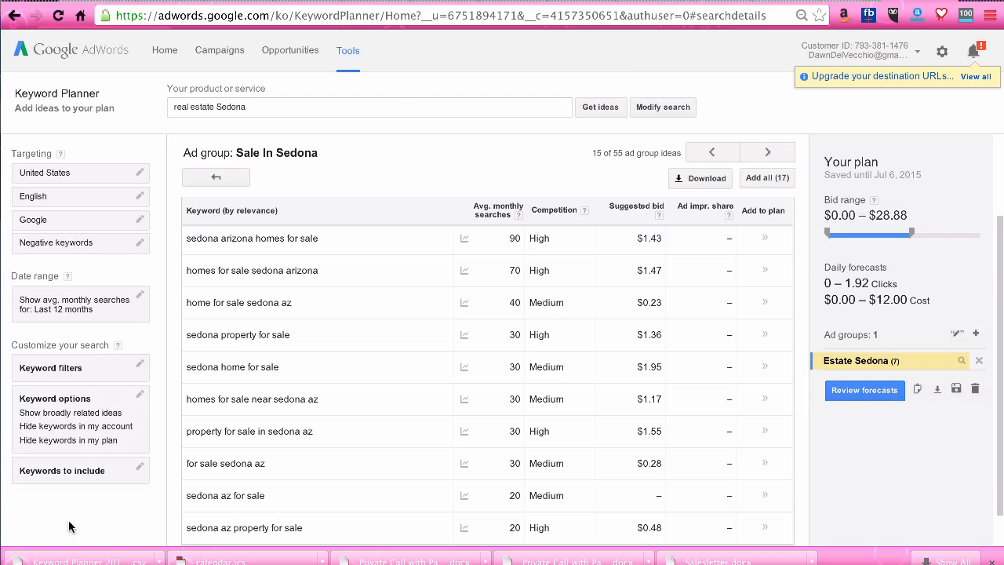
Step: Open the downloaded Keyword Planner CSV in Numbers and extend the table to column N so all keyword data shows
click(71, 561)
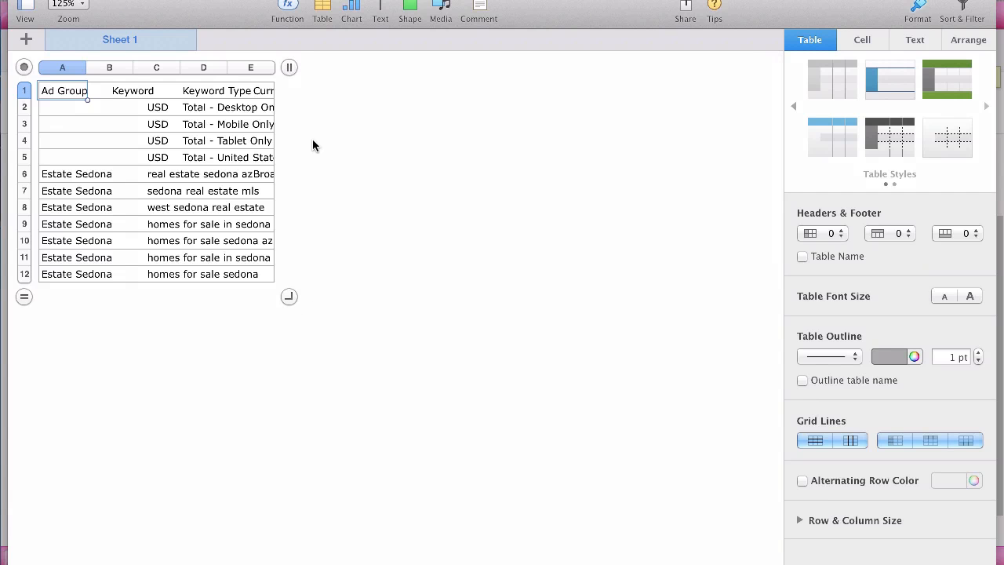
drag(289, 295, 741, 312)
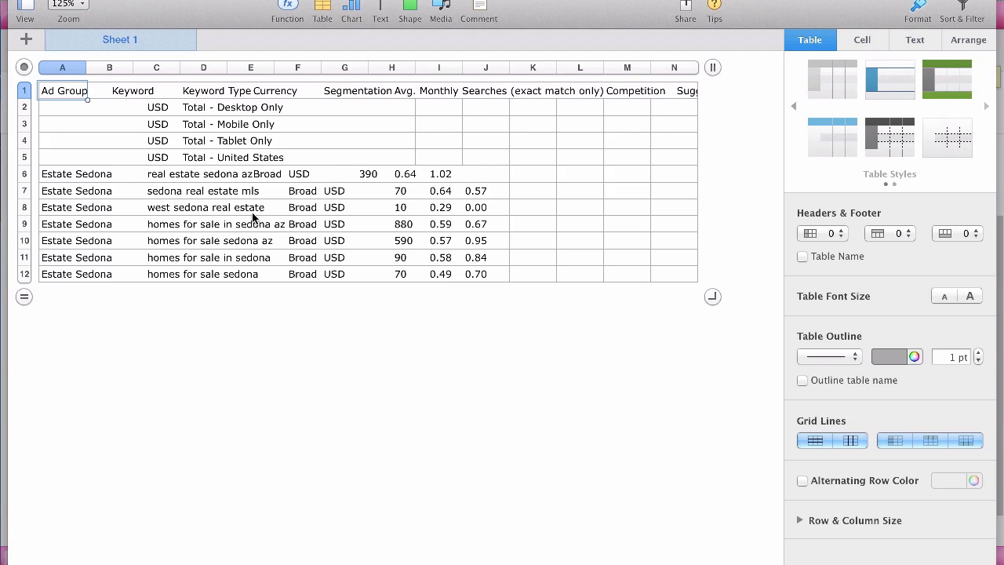
Step: Open the row 7 cell holding the "sedona real estate mls" entry for editing and select its entire text
double_click(171, 188)
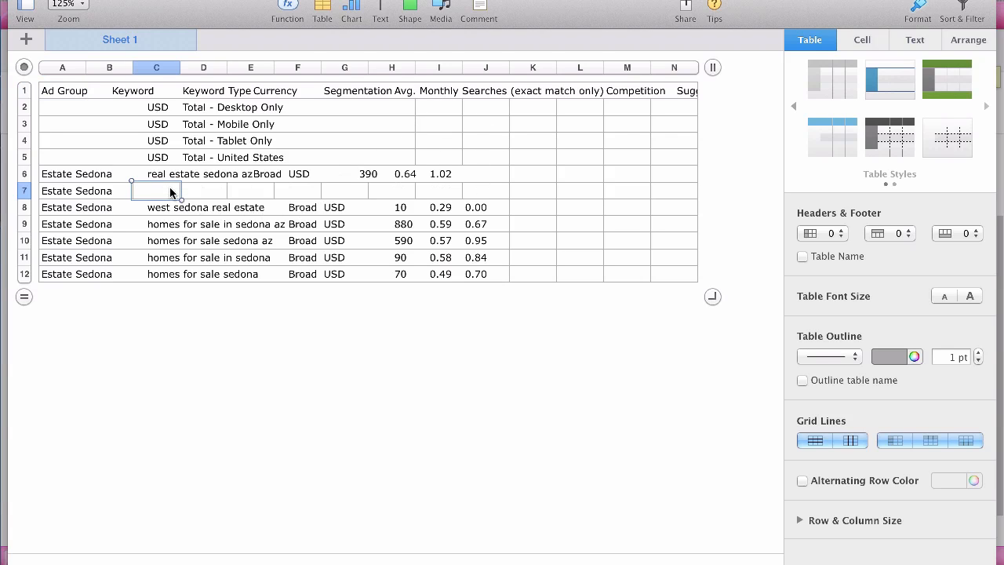
click(109, 194)
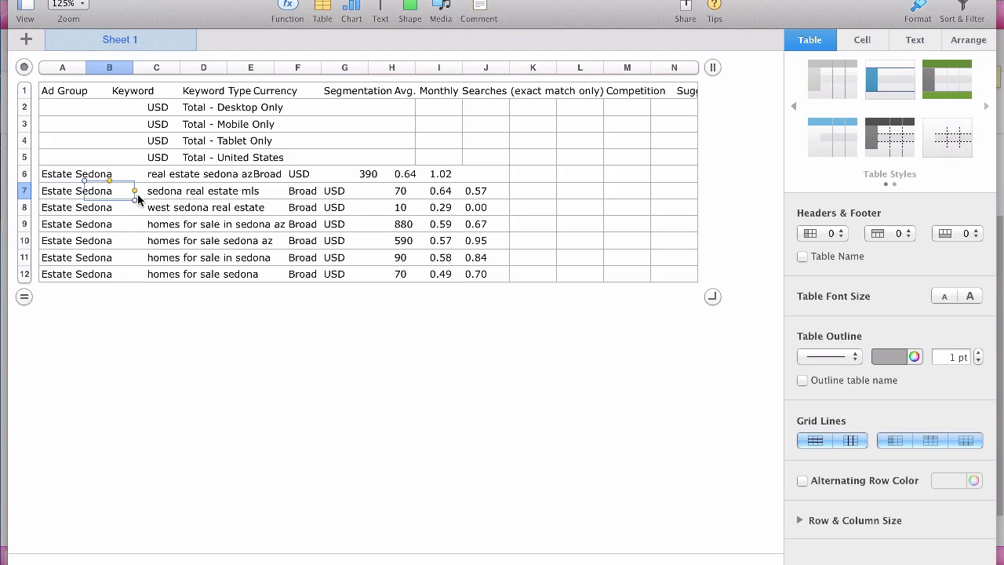
drag(138, 200, 542, 221)
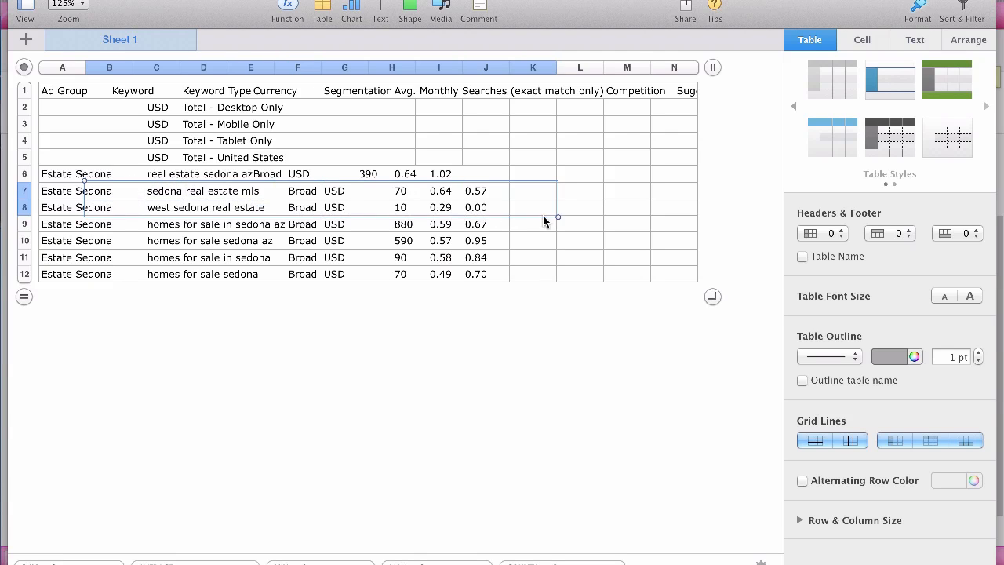
click(188, 192)
double_click(146, 194)
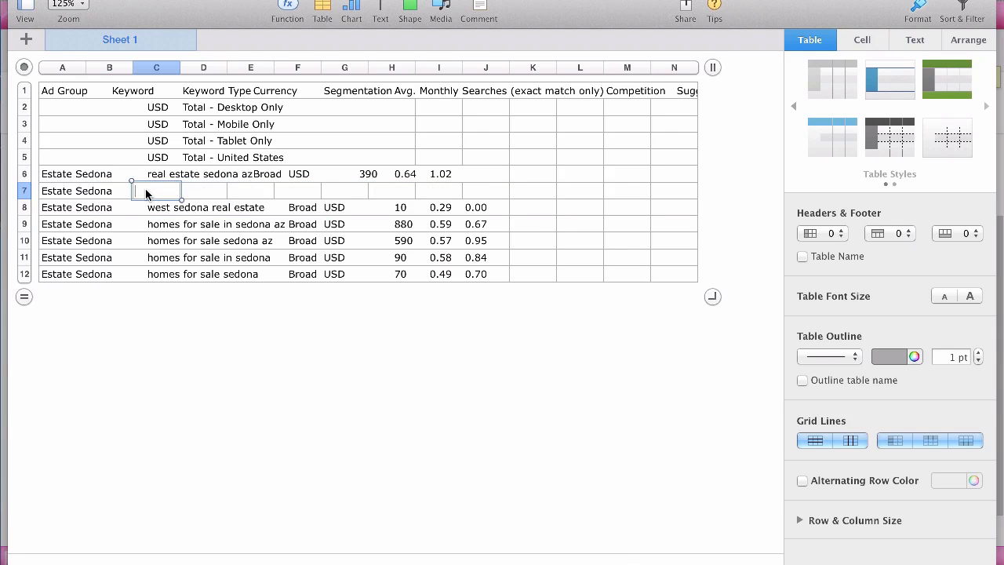
click(82, 193)
text(Estate Sedona		sedona real estate mls			Broad	USD	70	0.64	0.57)
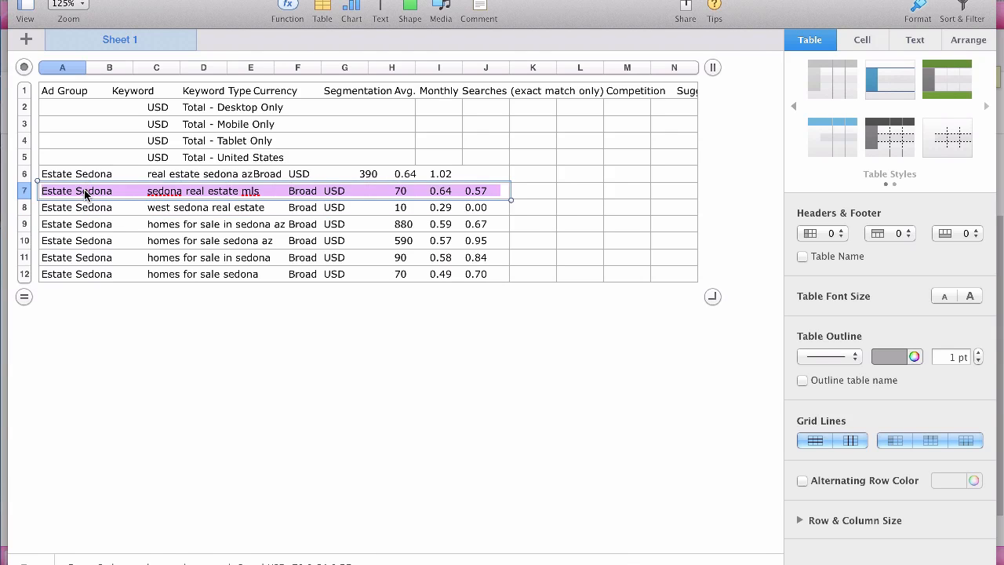
triple_click(84, 194)
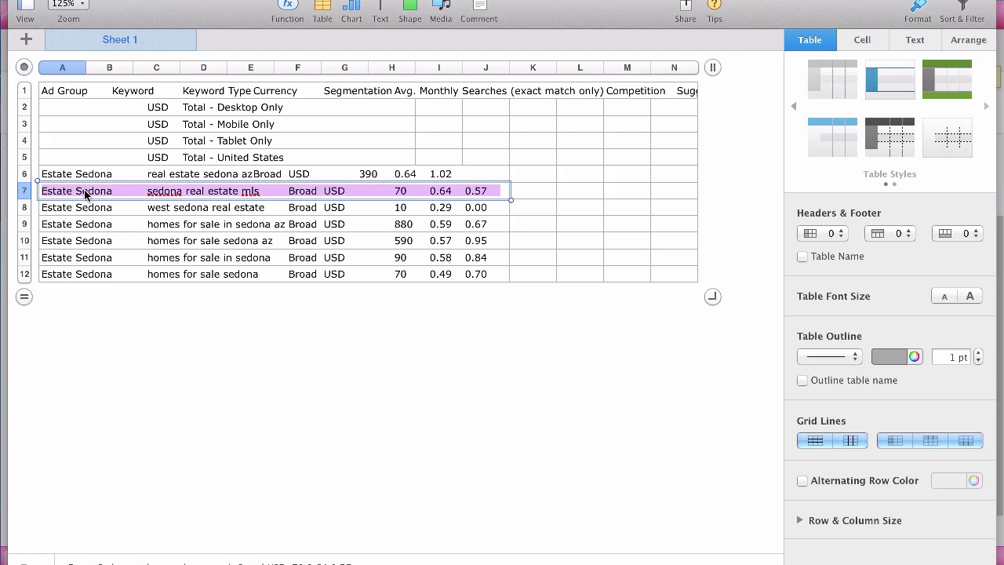